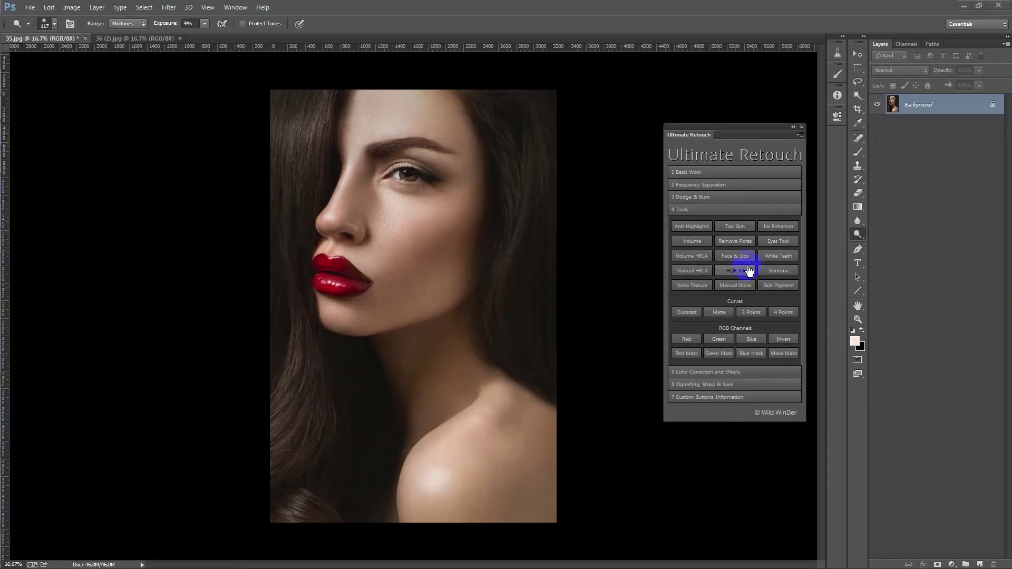
# Step: Add the Face_&_Lips layer set, set the lip colour to blue, and start a lighter peach face tone
pyautogui.click(738, 258)
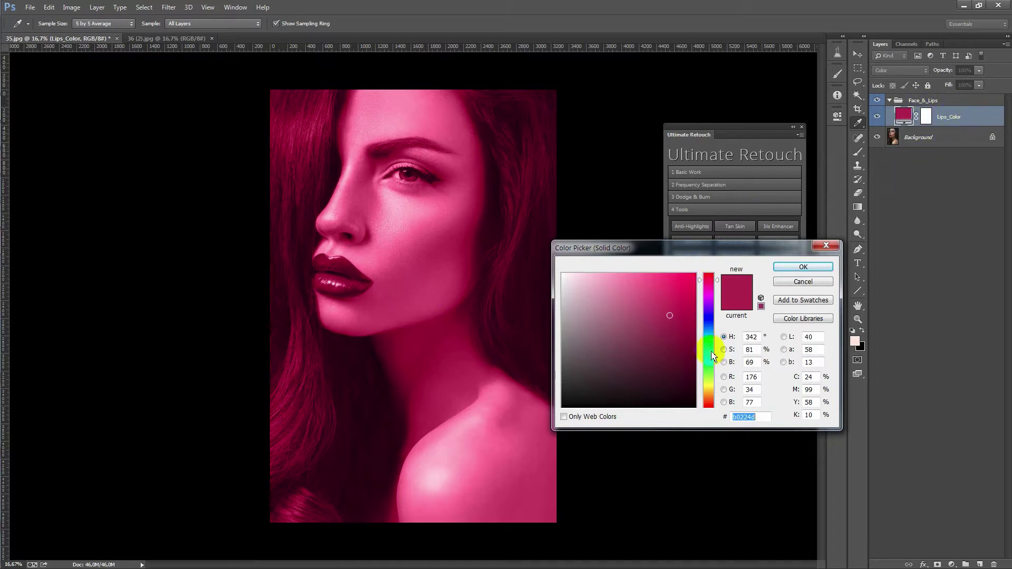
pyautogui.click(708, 321)
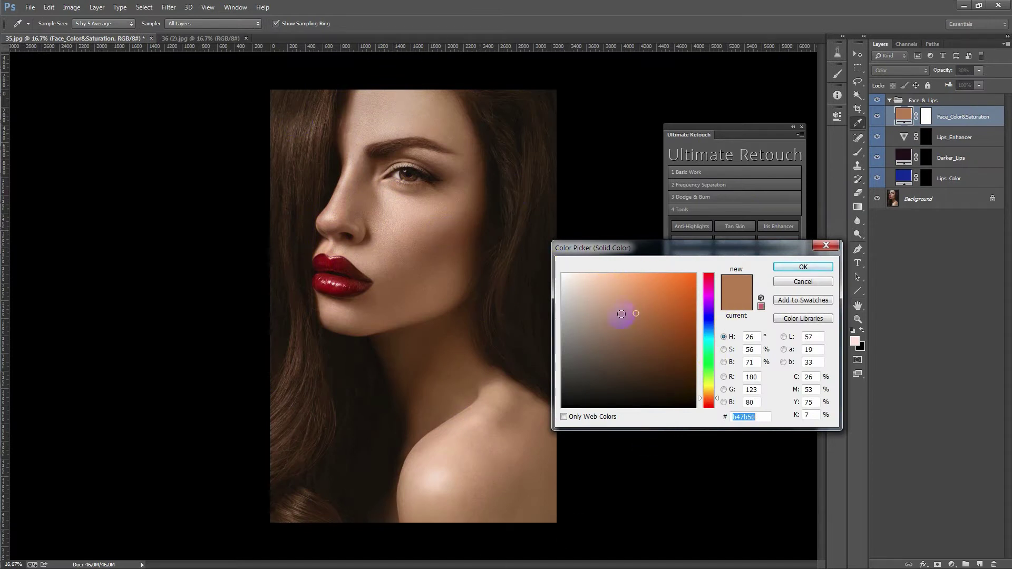
pyautogui.moveTo(547, 499); pyautogui.dragTo(628, 305)
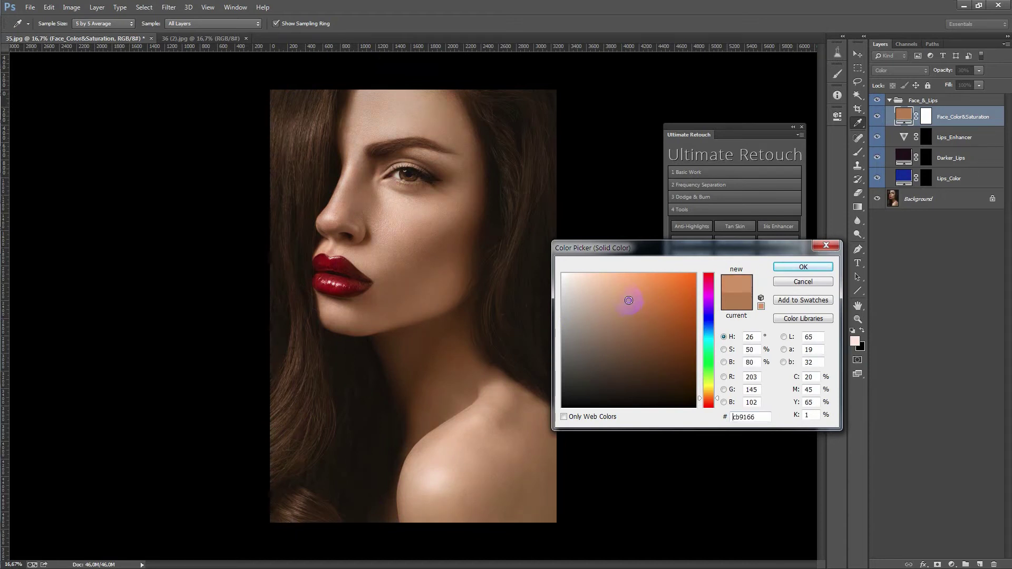
# Step: Confirm the light peach face colour so the Blusher_Color and D&B_Lips layers are added
pyautogui.press('Return')
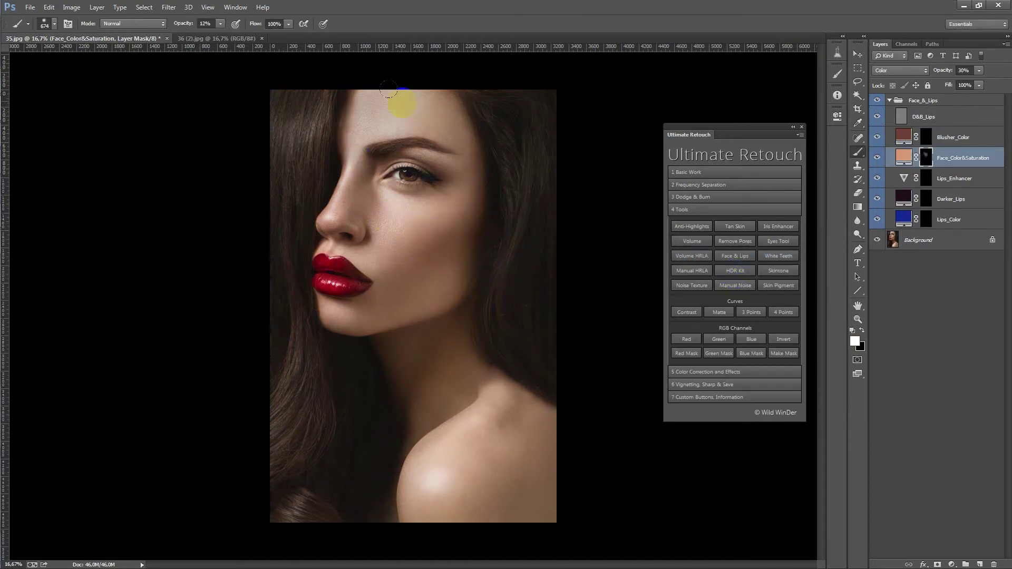
pyautogui.click(220, 24)
# Step: Paint the face colour over the neck and shoulder and raise that layer's opacity to 35%
pyautogui.moveTo(444, 144); pyautogui.dragTo(535, 481)
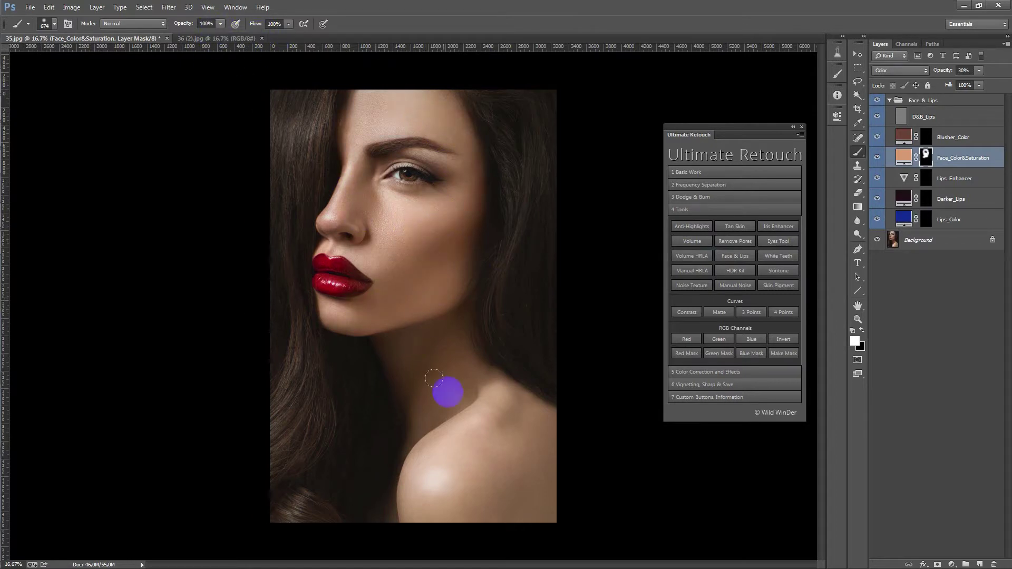
pyautogui.moveTo(486, 420); pyautogui.dragTo(452, 330)
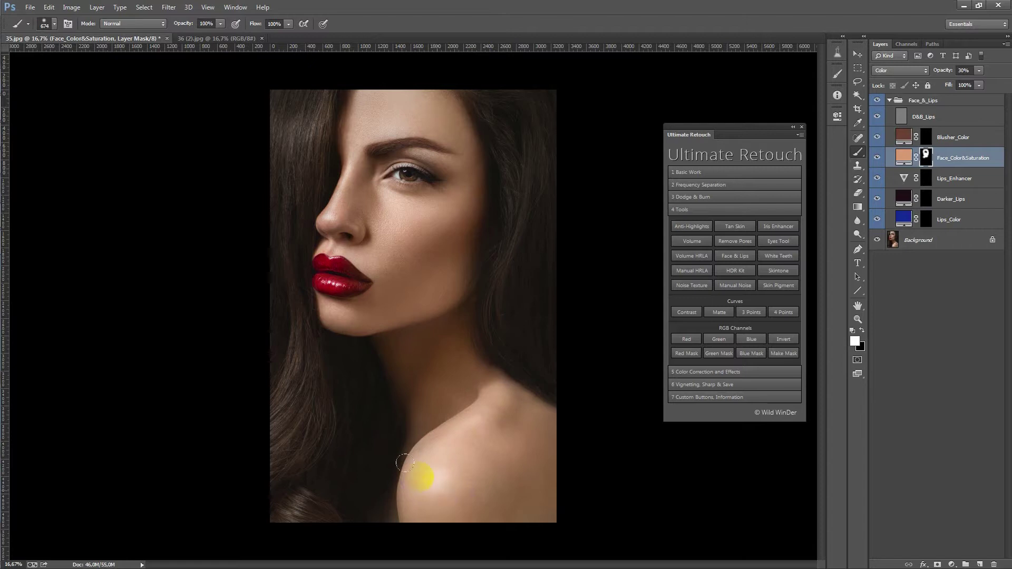
pyautogui.moveTo(979, 70); pyautogui.dragTo(979, 85)
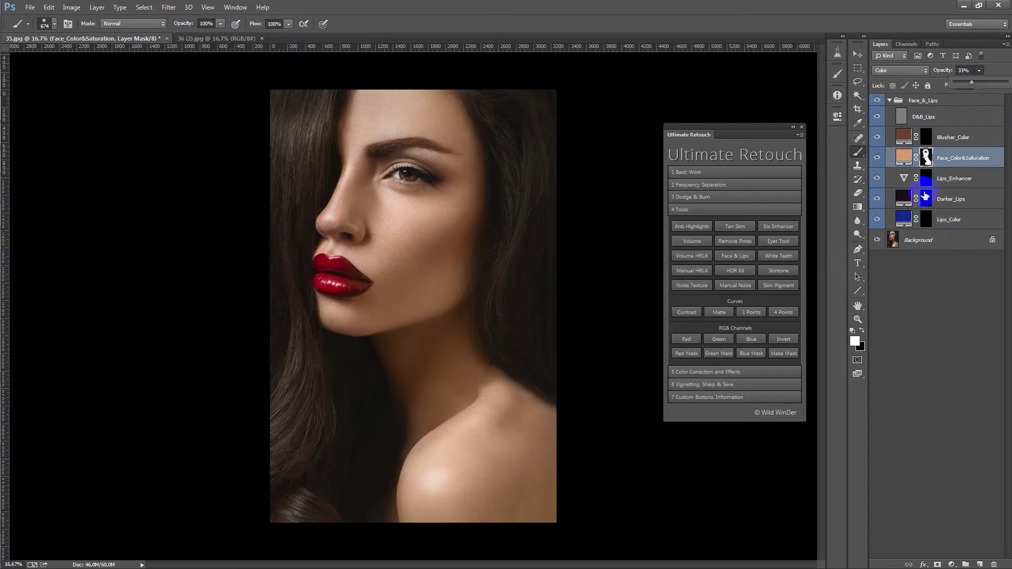
# Step: Target the Blusher_Color mask and lower the brush opacity to 7%
pyautogui.click(927, 138)
pyautogui.moveTo(220, 24); pyautogui.dragTo(192, 46)
pyautogui.click(334, 158)
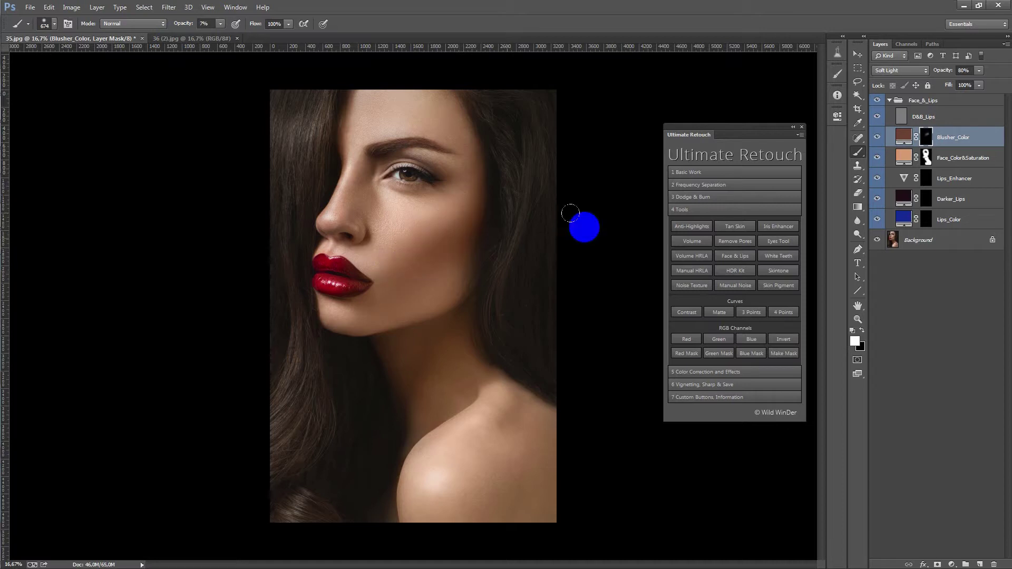
# Step: Set the Blusher_Color fill to dark brown #694d3c (hue 23) after trying magenta and green
pyautogui.doubleClick(904, 137)
pyautogui.moveTo(716, 302)
pyautogui.mouseDown()
pyautogui.moveTo(633, 301)
pyautogui.moveTo(663, 292)
pyautogui.moveTo(676, 307)
pyautogui.moveTo(689, 285)
pyautogui.mouseUp()
pyautogui.moveTo(709, 322)
pyautogui.mouseDown()
pyautogui.moveTo(711, 386)
pyautogui.moveTo(710, 303)
pyautogui.mouseUp()
pyautogui.click(582, 287)
pyautogui.moveTo(583, 287); pyautogui.dragTo(620, 349)
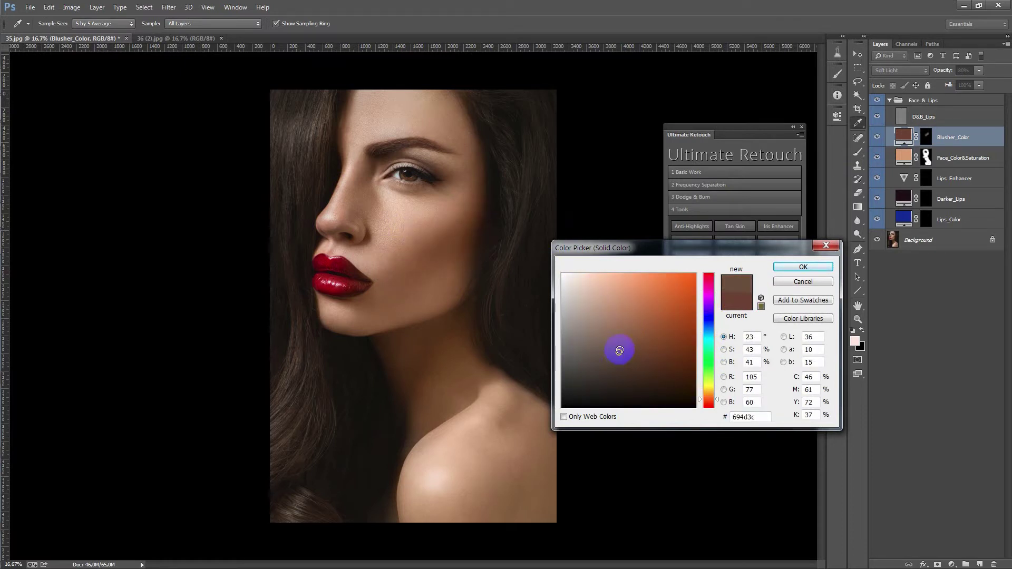
pyautogui.click(803, 267)
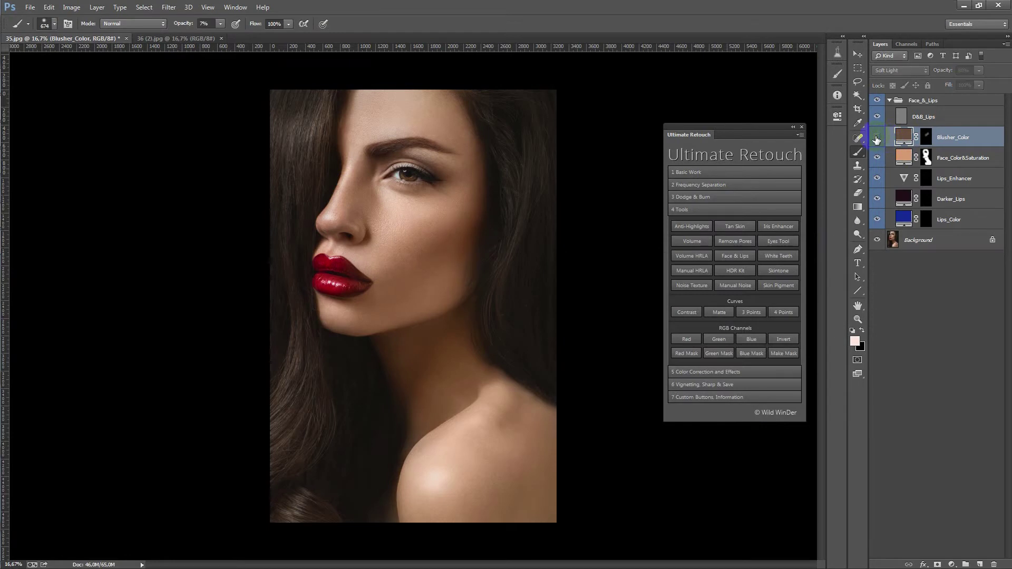
pyautogui.click(357, 273)
# Step: Zoom in on the lips and select the D&B_Lips layer
pyautogui.scroll(3, 356, 273)
pyautogui.scroll(1, 300, 255)
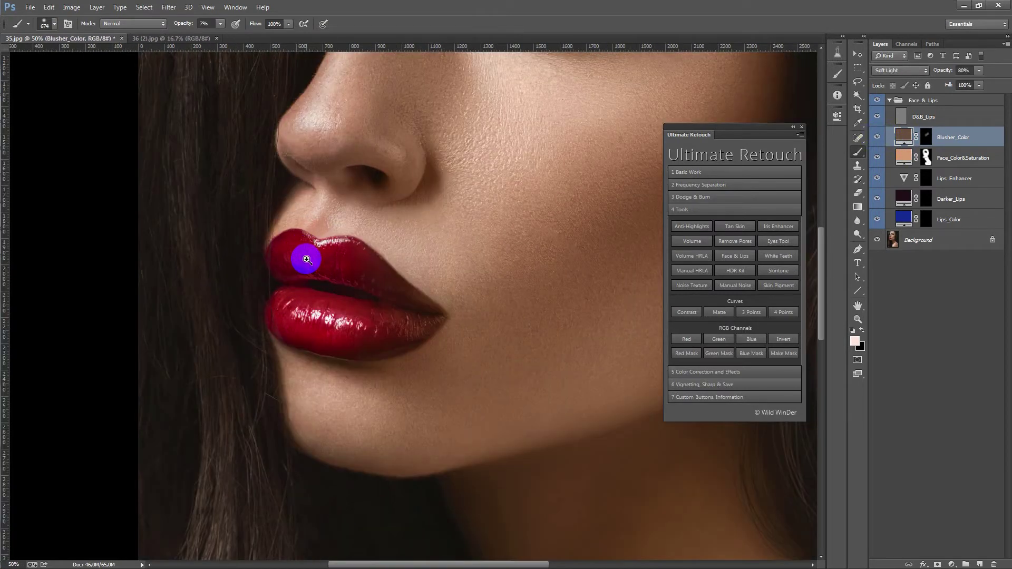
pyautogui.click(204, 24)
pyautogui.click(343, 325)
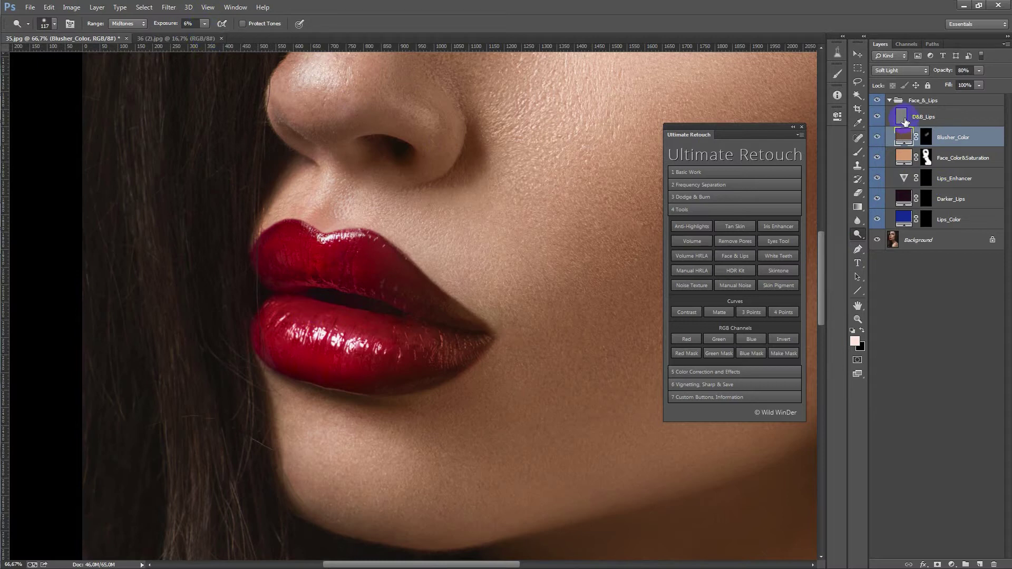
pyautogui.hotkey('alt', ']')
pyautogui.click(331, 351)
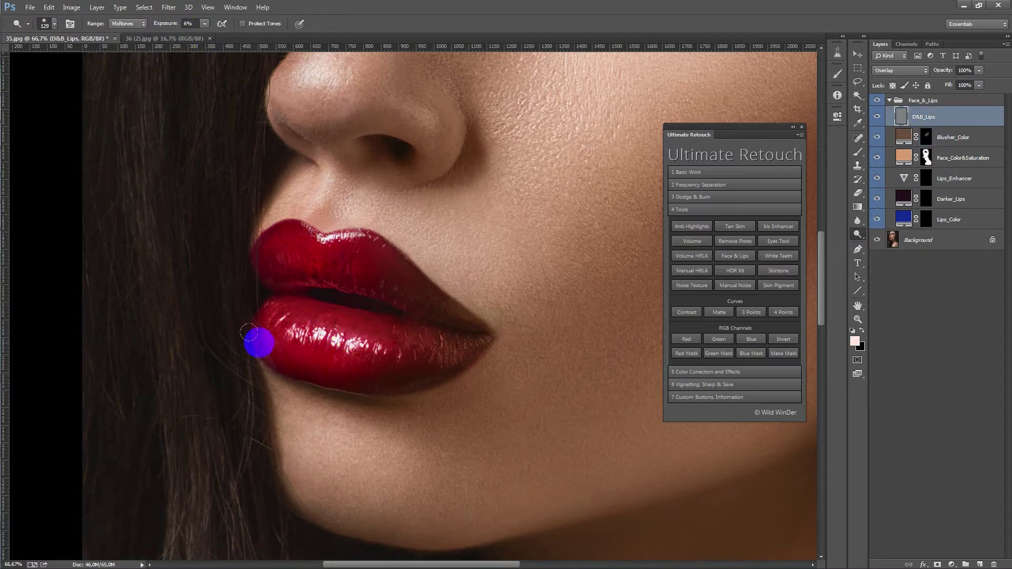
# Step: Dodge the lip highlights at 3% exposure with a 99 px brush, then set the layer to 70% opacity
pyautogui.click(204, 24)
pyautogui.moveTo(321, 316); pyautogui.dragTo(265, 267)
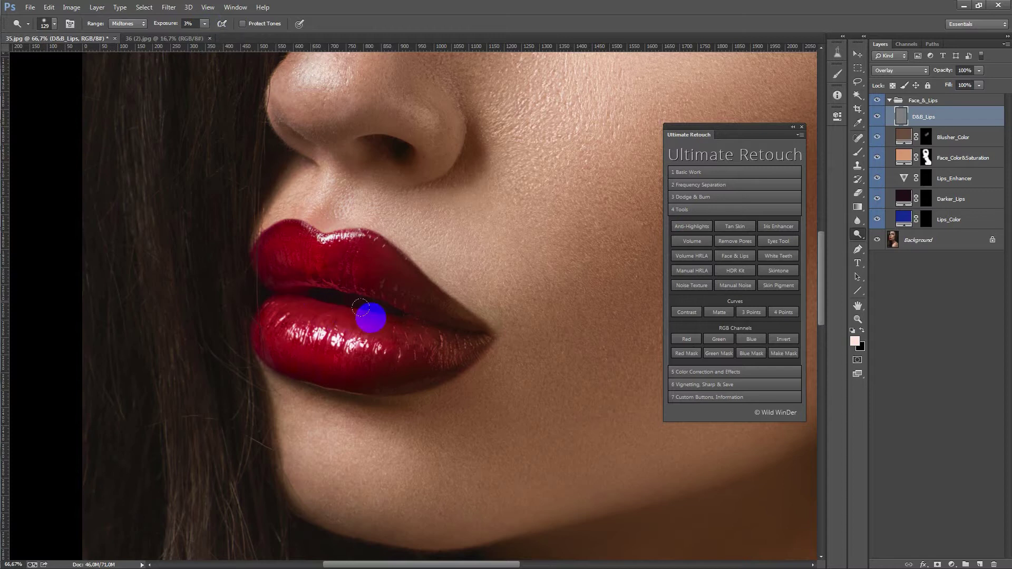
pyautogui.moveTo(348, 254); pyautogui.dragTo(335, 244)
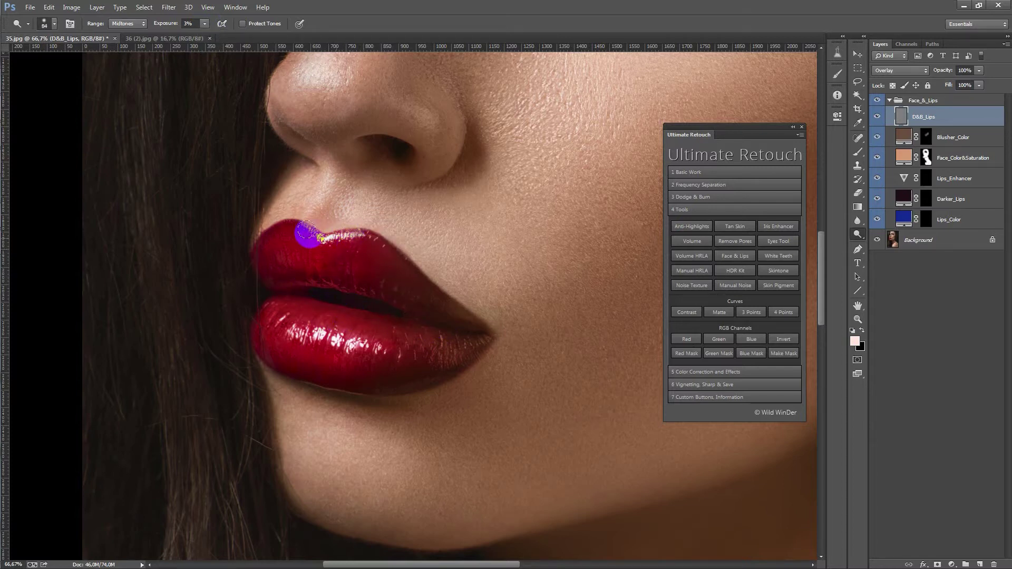
pyautogui.moveTo(377, 399)
pyautogui.mouseDown()
pyautogui.moveTo(368, 349)
pyautogui.moveTo(438, 336)
pyautogui.moveTo(254, 364)
pyautogui.moveTo(304, 375)
pyautogui.moveTo(278, 333)
pyautogui.moveTo(303, 287)
pyautogui.mouseUp()
pyautogui.scroll(-1, 480, 279)
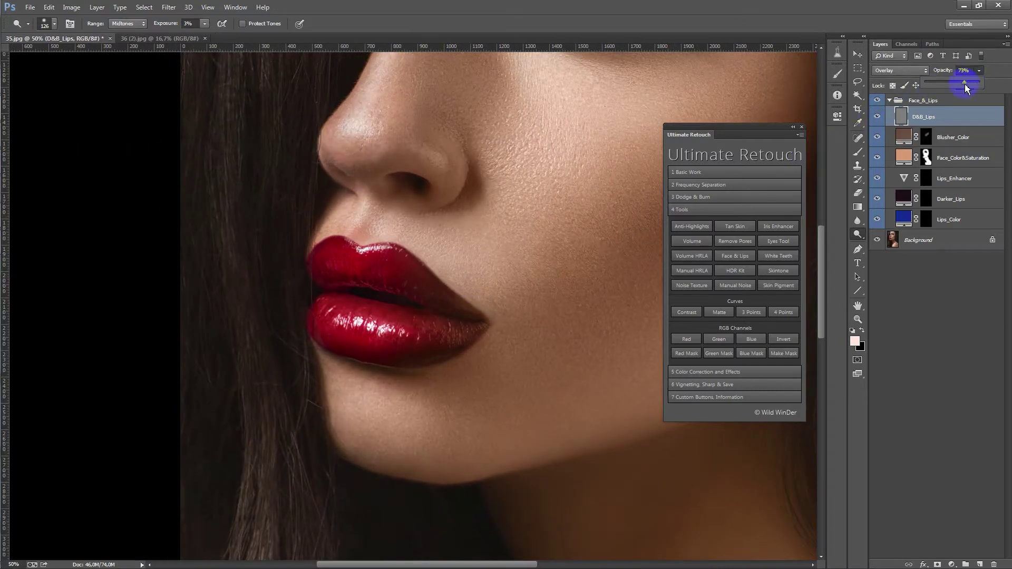
pyautogui.moveTo(965, 84); pyautogui.dragTo(963, 84)
pyautogui.scroll(-1, 527, 256)
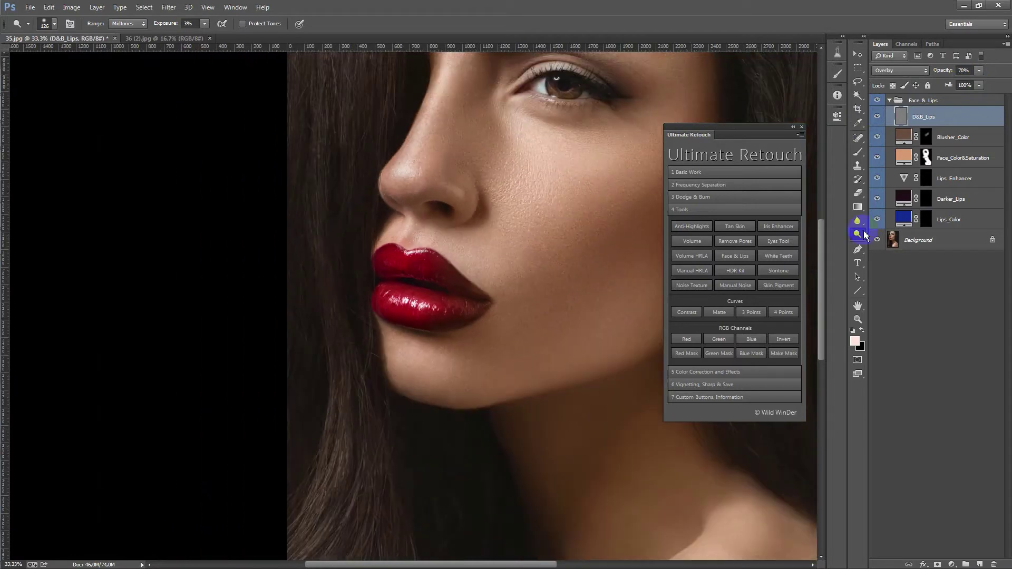
# Step: Target the Lips_Color mask and set up a smaller brush at 100% opacity
pyautogui.click(926, 219)
pyautogui.scroll(4, 427, 290)
pyautogui.press('b')
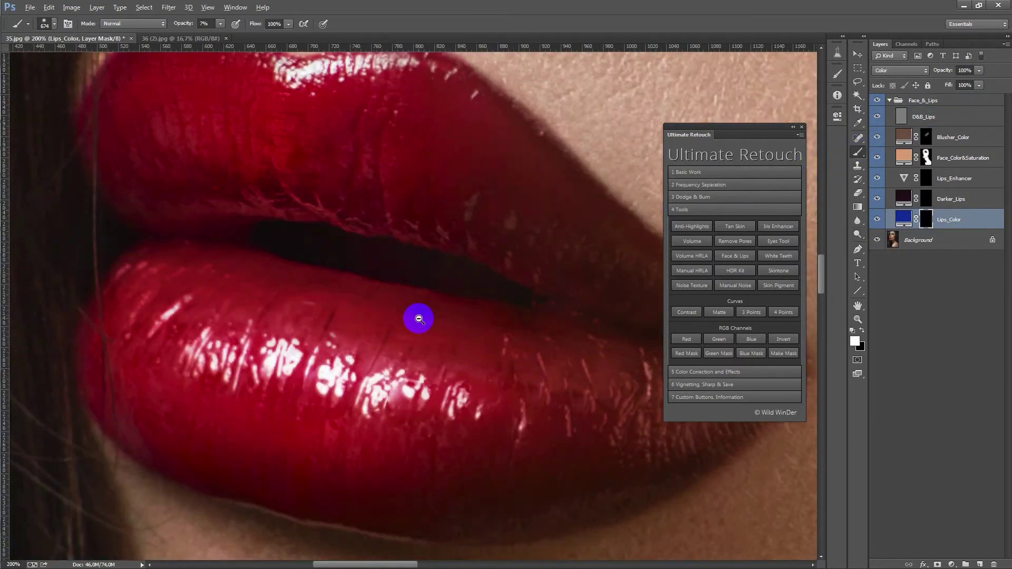
pyautogui.keyDown('ctrl'); pyautogui.keyDown('alt'); pyautogui.click(419, 319); pyautogui.keyUp('alt'); pyautogui.keyUp('ctrl')
pyautogui.moveTo(328, 333)
pyautogui.mouseDown()
pyautogui.moveTo(407, 333)
pyautogui.moveTo(374, 343)
pyautogui.mouseUp()
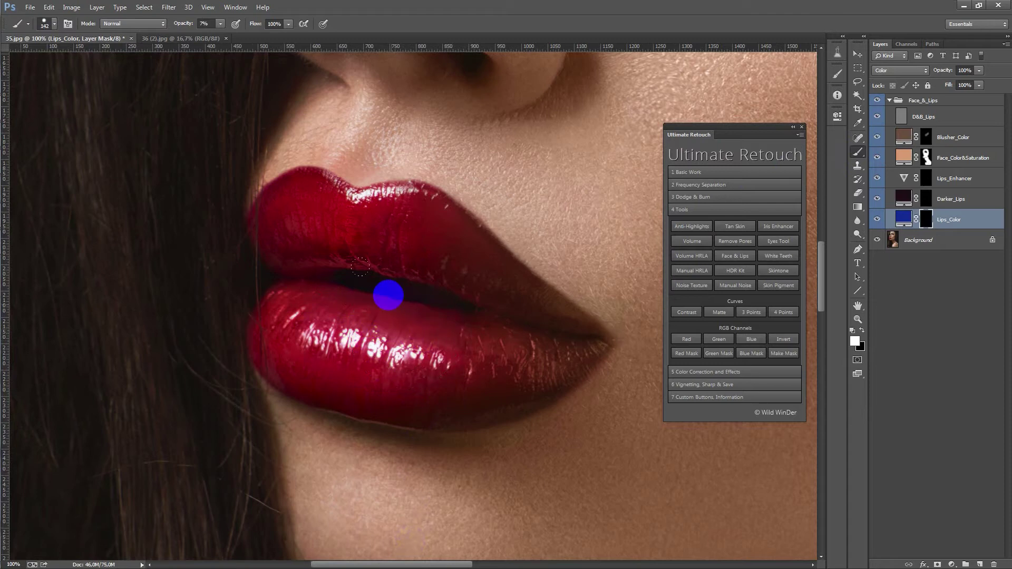
pyautogui.moveTo(221, 24); pyautogui.dragTo(305, 34)
# Step: Paint white over both lips to reveal the blue, then place the first pen anchor on the lower lip
pyautogui.moveTo(348, 320); pyautogui.dragTo(388, 322)
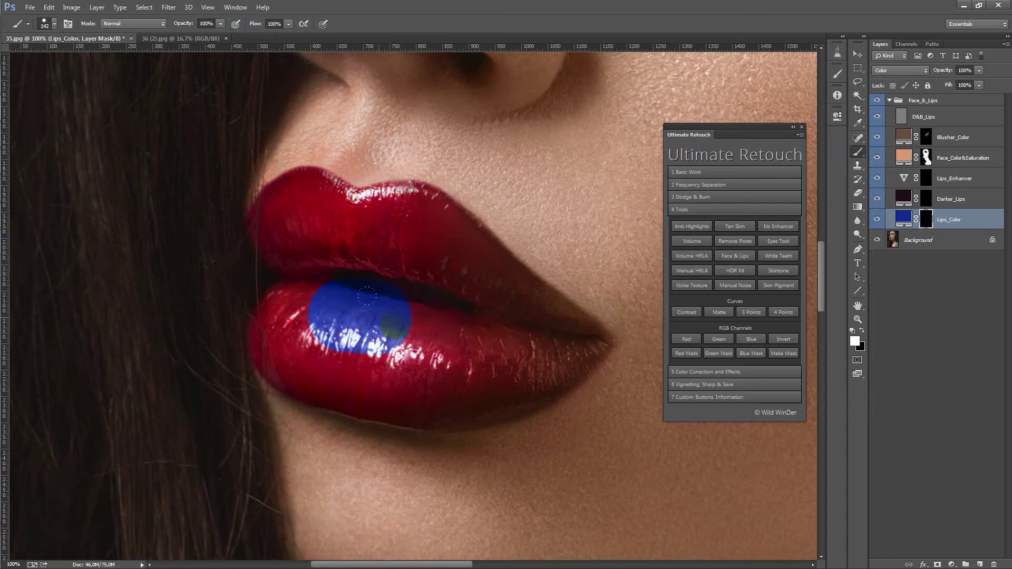
pyautogui.moveTo(364, 222); pyautogui.dragTo(433, 253)
pyautogui.moveTo(321, 248); pyautogui.dragTo(420, 340)
pyautogui.moveTo(528, 356); pyautogui.dragTo(303, 228)
pyautogui.click(858, 252)
pyautogui.click(289, 400)
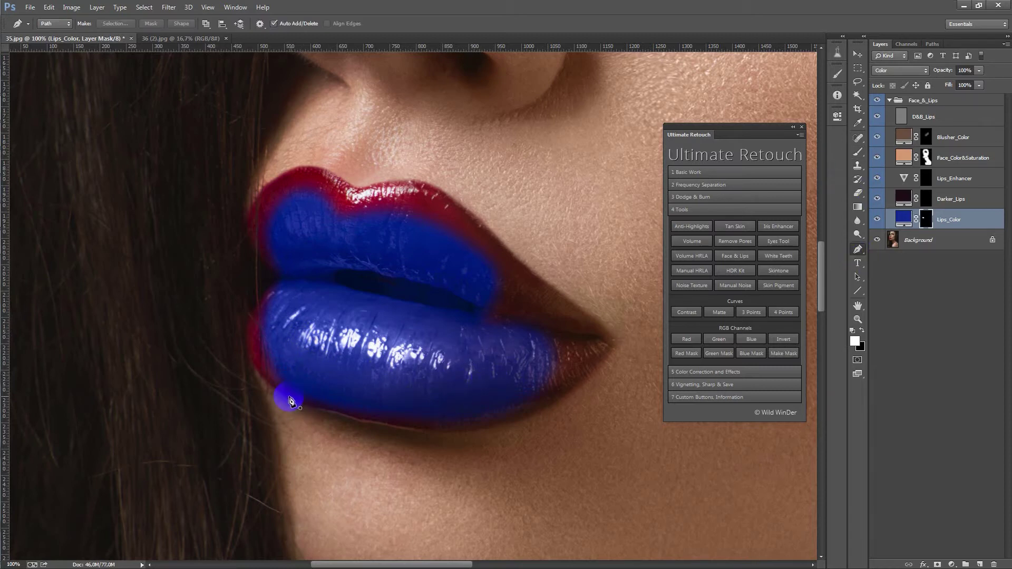
# Step: Trace a pen path around the lower and upper lip and convert it with Make Selection
pyautogui.moveTo(350, 419); pyautogui.dragTo(435, 433)
pyautogui.moveTo(501, 428)
pyautogui.mouseDown()
pyautogui.moveTo(547, 413)
pyautogui.moveTo(598, 368)
pyautogui.mouseUp()
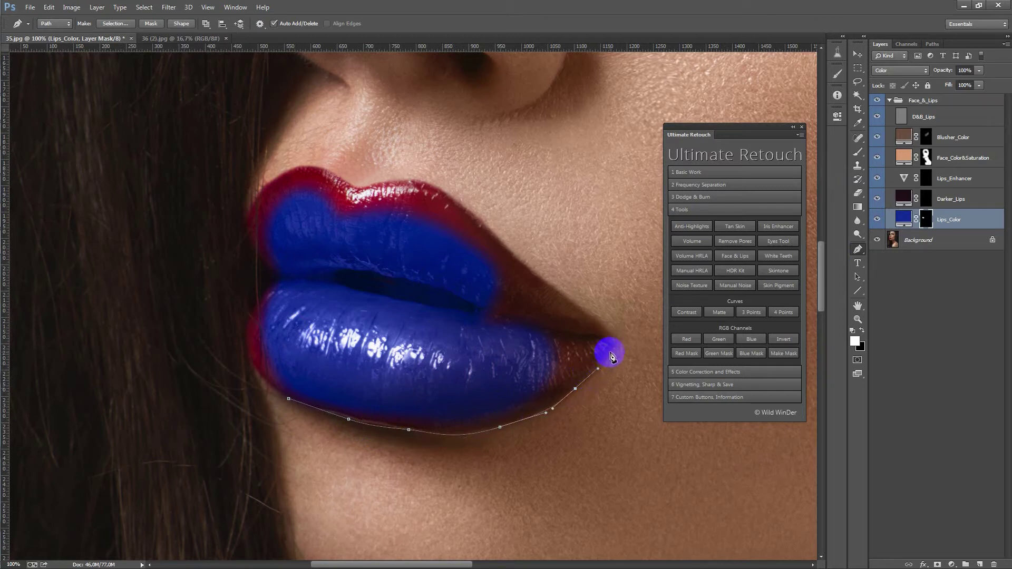
pyautogui.click(574, 304)
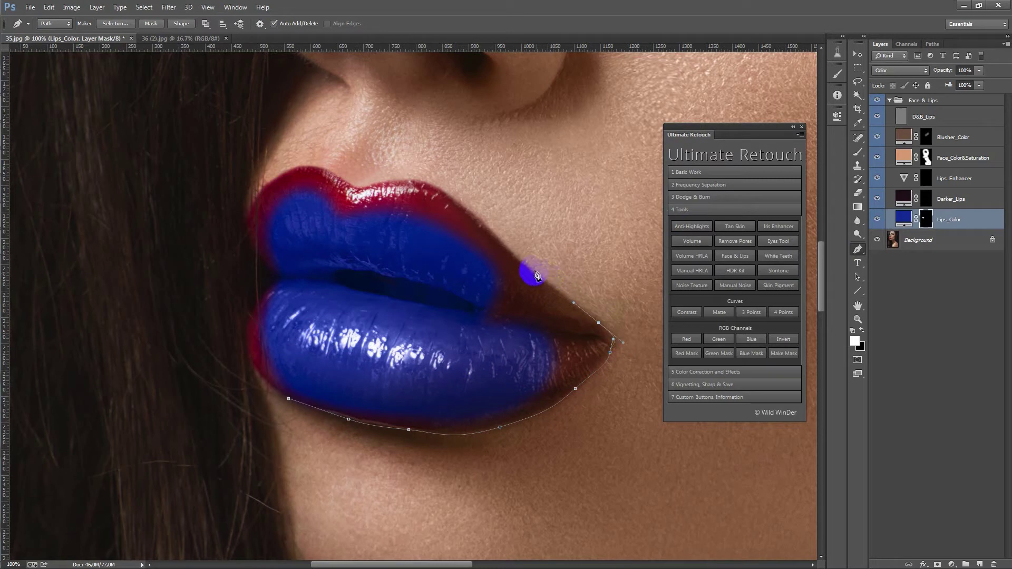
pyautogui.click(499, 241)
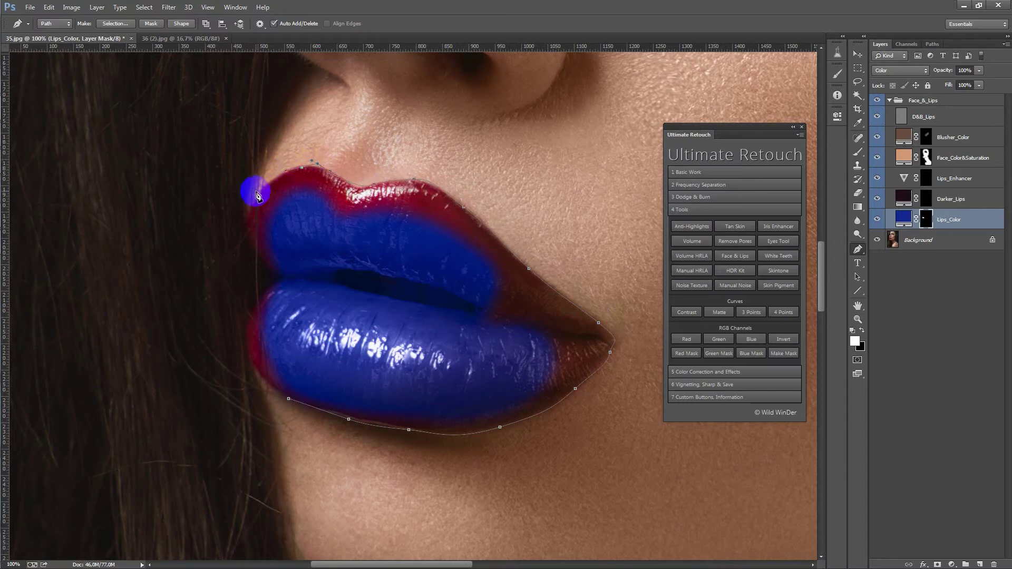
pyautogui.moveTo(248, 233)
pyautogui.mouseDown()
pyautogui.moveTo(269, 293)
pyautogui.moveTo(248, 350)
pyautogui.mouseUp()
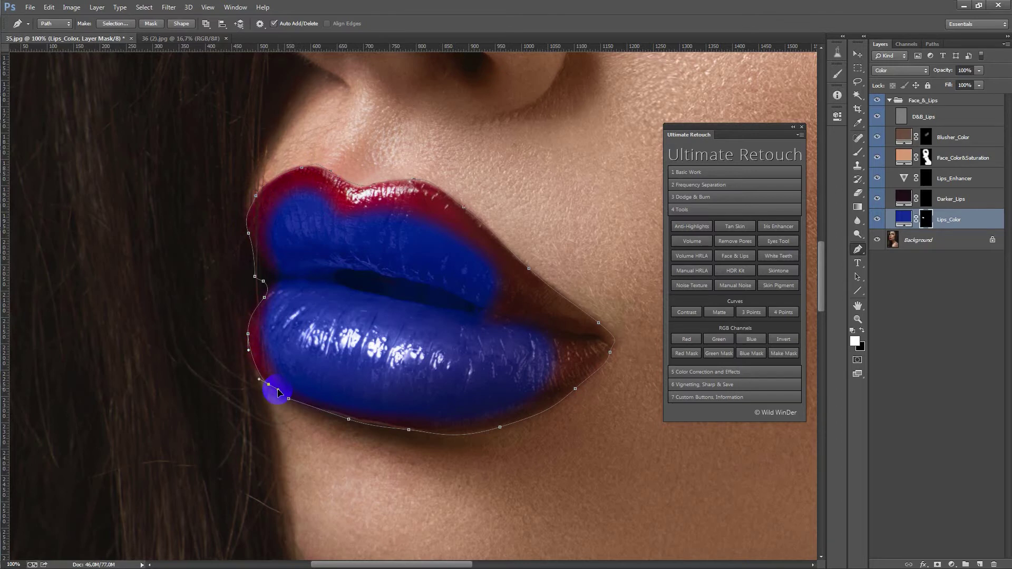
pyautogui.rightClick(368, 265)
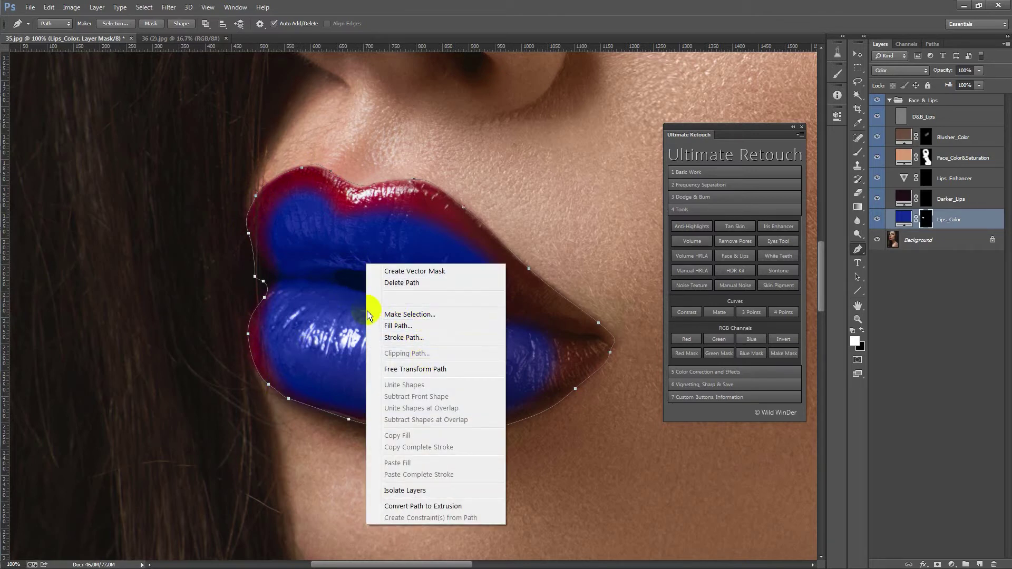
pyautogui.click(391, 314)
pyautogui.click(560, 169)
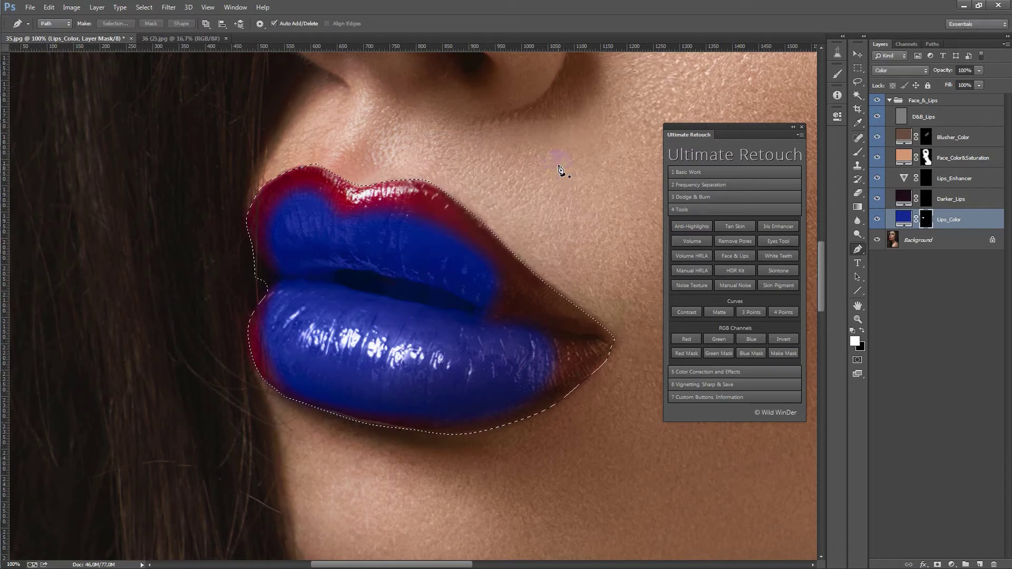
# Step: Brush blue over the remaining red lip rims inside the selection, then deselect
pyautogui.click(858, 152)
pyautogui.moveTo(261, 317)
pyautogui.mouseDown()
pyautogui.moveTo(278, 350)
pyautogui.moveTo(390, 374)
pyautogui.mouseUp()
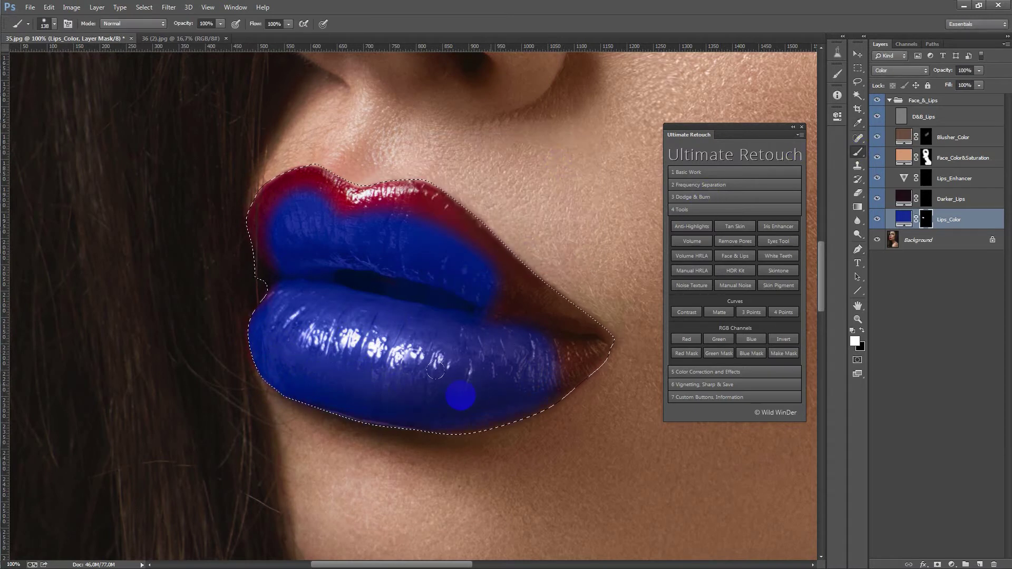
pyautogui.moveTo(554, 320)
pyautogui.mouseDown()
pyautogui.moveTo(493, 290)
pyautogui.moveTo(593, 335)
pyautogui.moveTo(393, 173)
pyautogui.mouseUp()
pyautogui.click(362, 270)
pyautogui.hotkey('ctrl', 'd')
# Step: Touch up the gap between the lips with a 30% brush and zoom to check the corners
pyautogui.moveTo(341, 289)
pyautogui.mouseDown()
pyautogui.moveTo(395, 288)
pyautogui.moveTo(377, 277)
pyautogui.mouseUp()
pyautogui.hotkey('ctrl', 'z')
pyautogui.press('3')
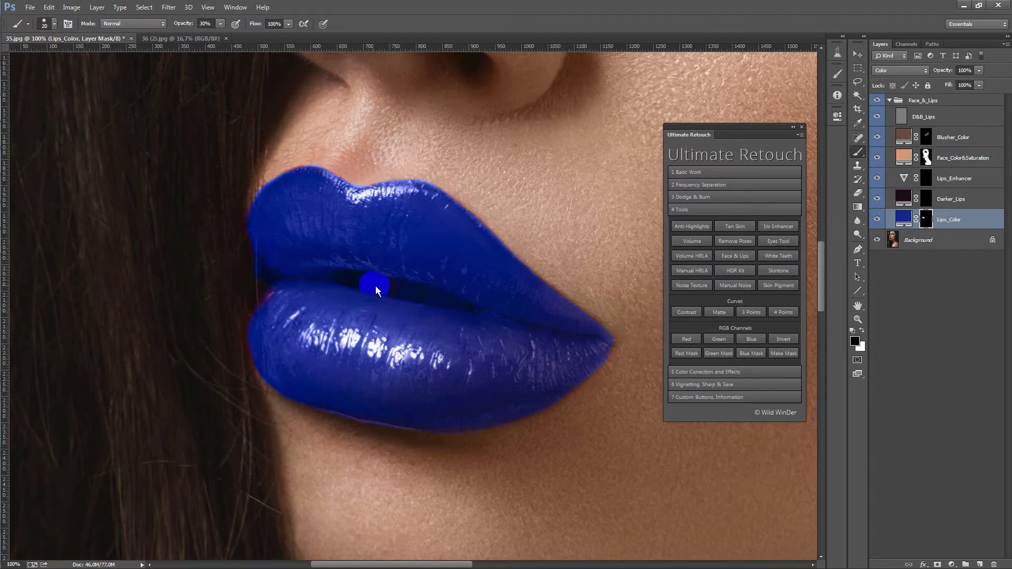
pyautogui.press(']')
pyautogui.press(']')
pyautogui.keyDown('ctrl'); pyautogui.keyDown('alt'); pyautogui.click(474, 311); pyautogui.keyUp('alt'); pyautogui.keyUp('ctrl')
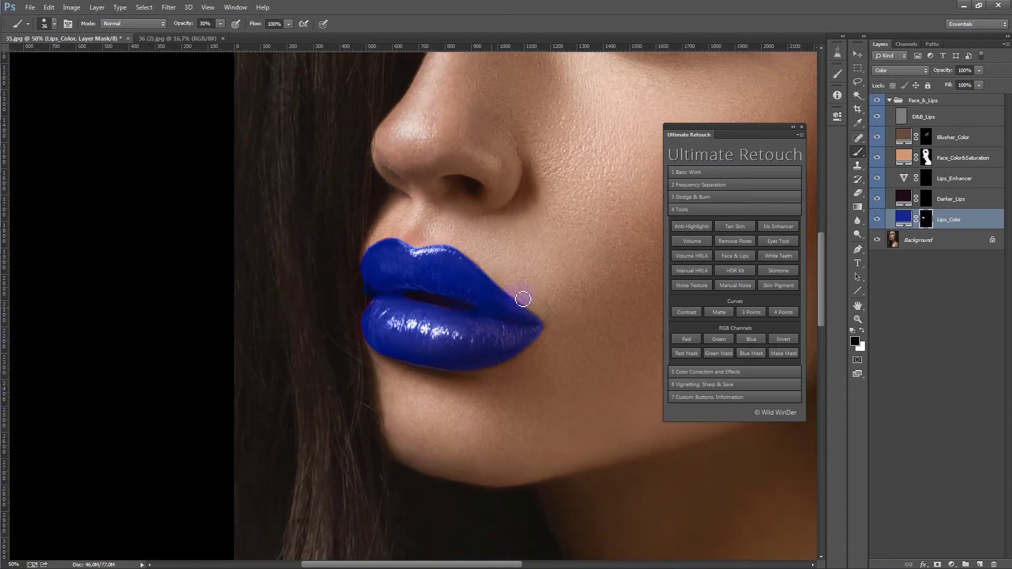
pyautogui.keyDown('ctrl'); pyautogui.click(342, 308); pyautogui.keyUp('ctrl')
pyautogui.keyDown('ctrl'); pyautogui.click(342, 308); pyautogui.keyUp('ctrl')
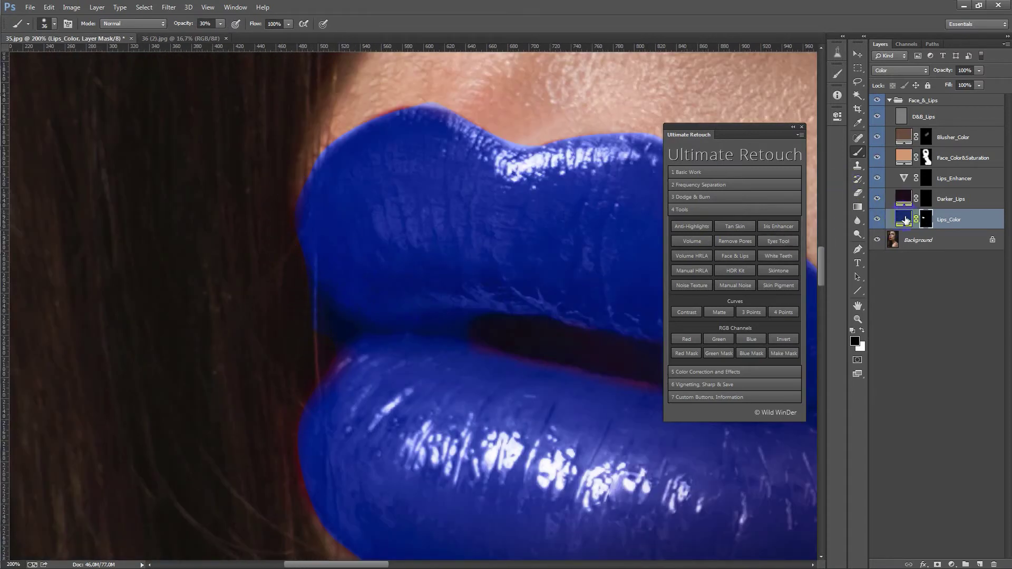
# Step: Review the Lips_Color mask properties, feathered to 2.9 px, then close them
pyautogui.doubleClick(925, 220)
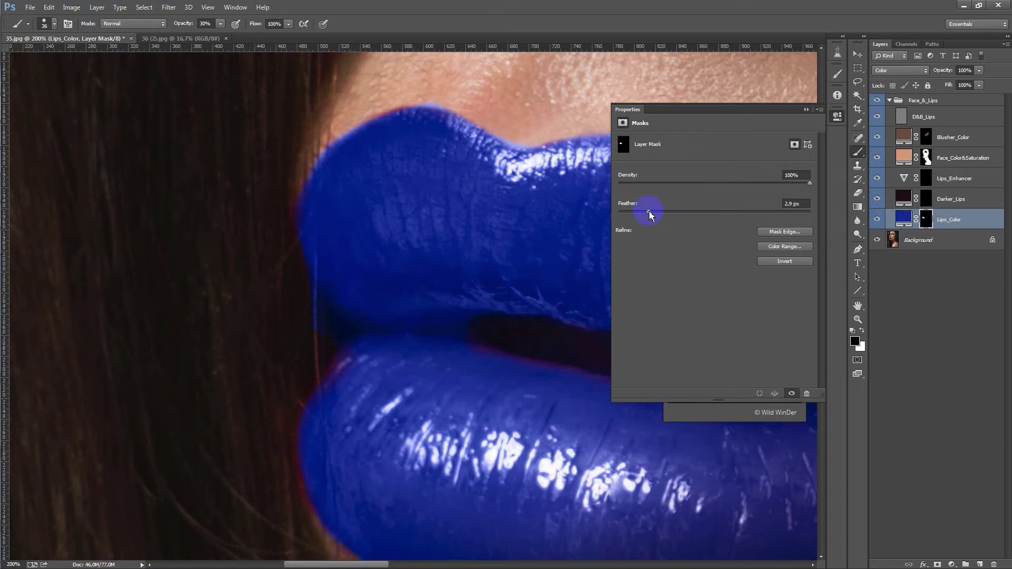
pyautogui.click(807, 110)
pyautogui.scroll(-3, 558, 211)
pyautogui.scroll(-1, 543, 211)
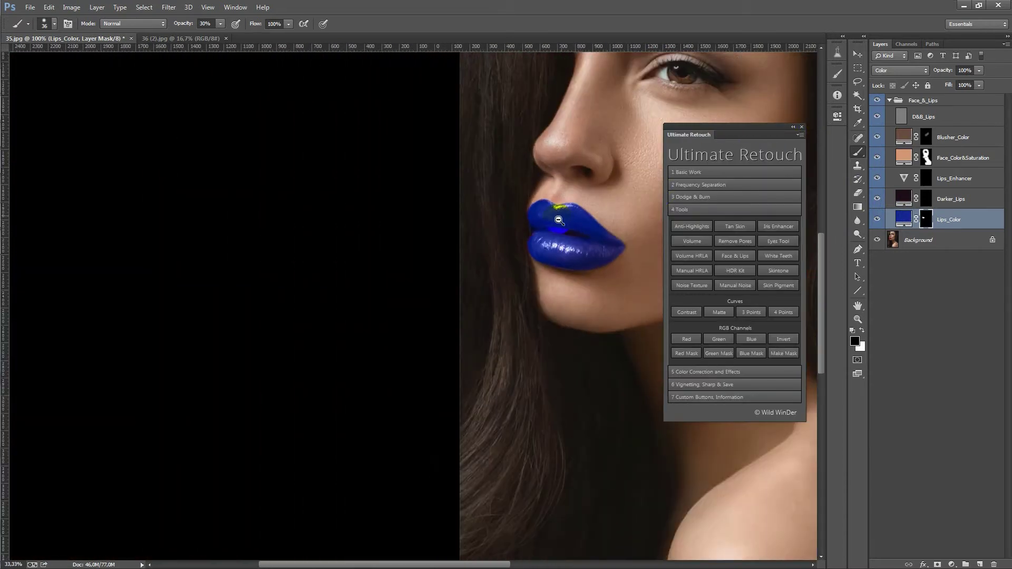
pyautogui.scroll(-2, 532, 253)
pyautogui.scroll(1, 369, 232)
# Step: Recolour the Lips_Color fill from blue to vivid pink #cc165f
pyautogui.doubleClick(904, 220)
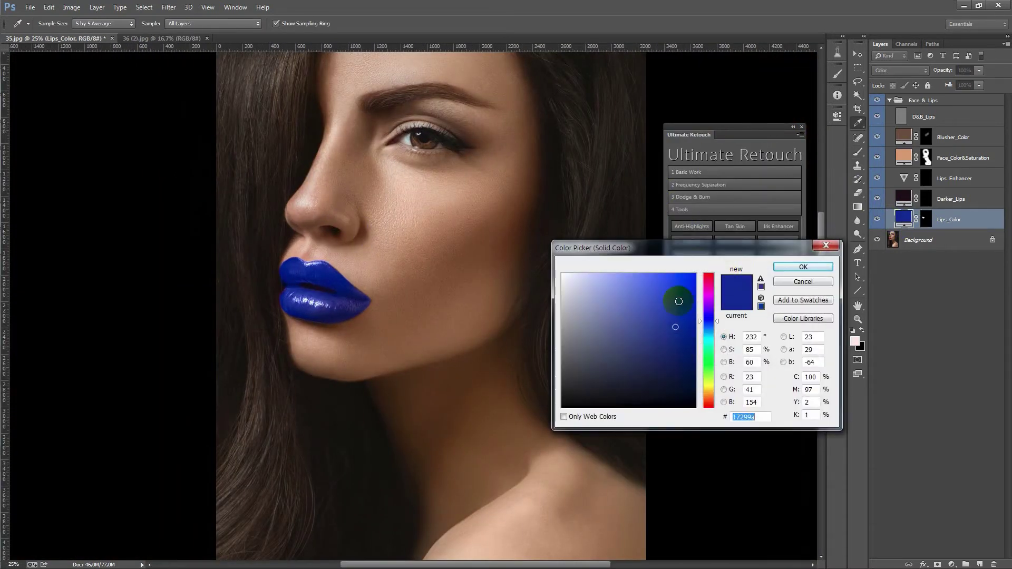
pyautogui.moveTo(713, 301); pyautogui.dragTo(712, 282)
pyautogui.moveTo(674, 317); pyautogui.dragTo(684, 301)
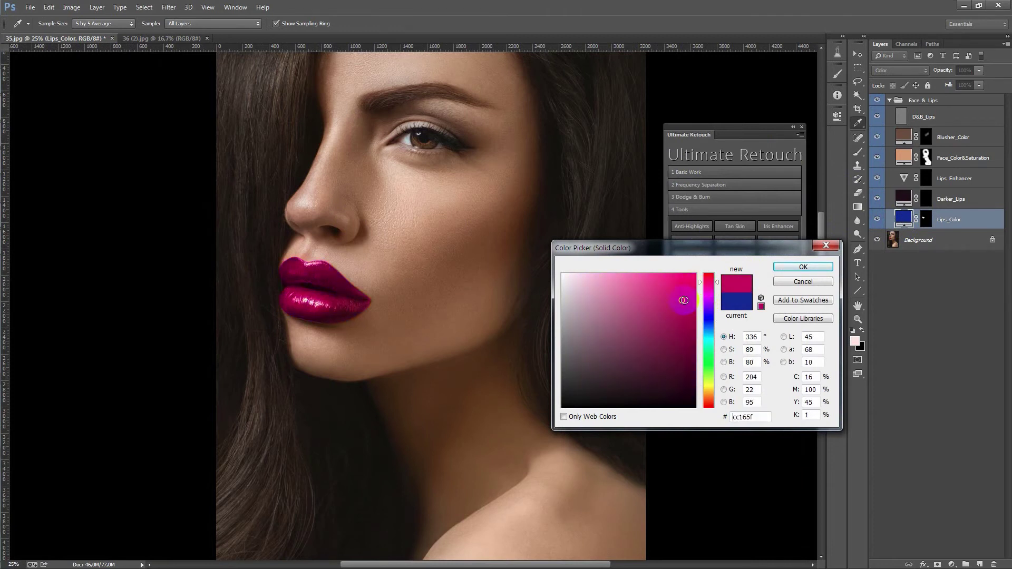
pyautogui.click(802, 267)
pyautogui.press('b')
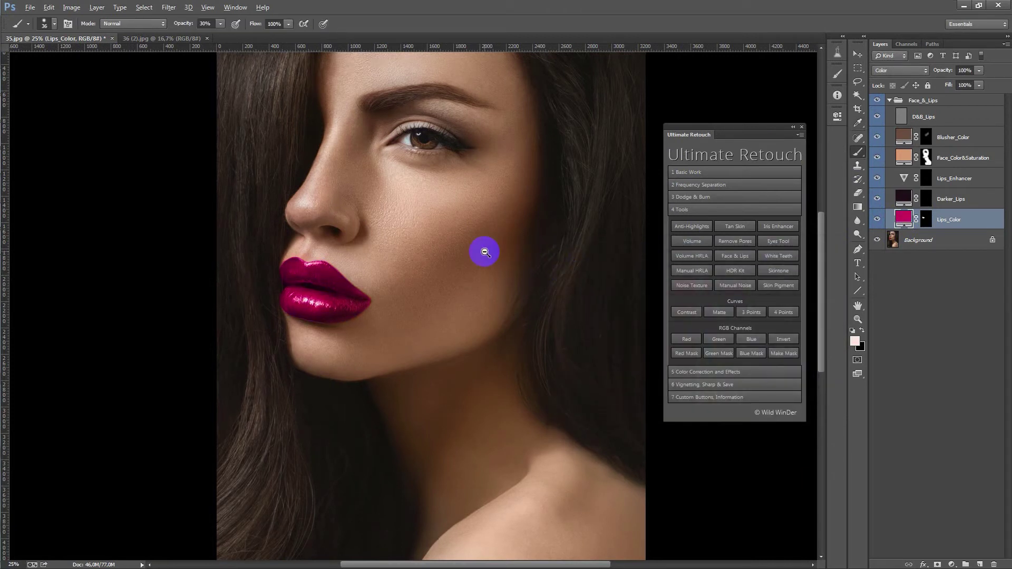
pyautogui.scroll(-1, 422, 253)
pyautogui.scroll(1, 344, 232)
pyautogui.doubleClick(904, 219)
# Step: Darken the lips to plum, copy the lips mask onto Darker_Lips, and set it to 66% opacity
pyautogui.click(670, 350)
pyautogui.click(803, 267)
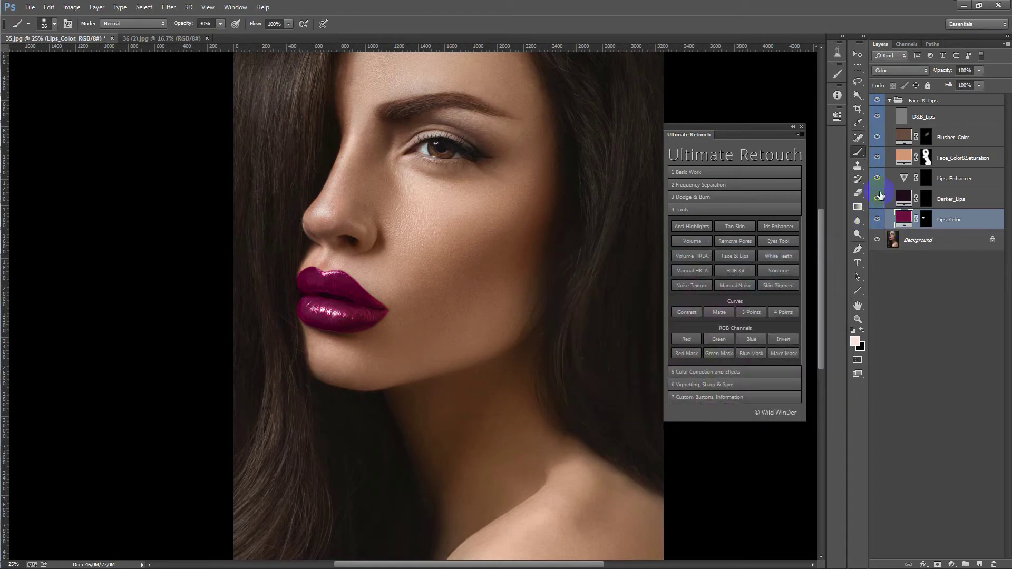
pyautogui.click(900, 178)
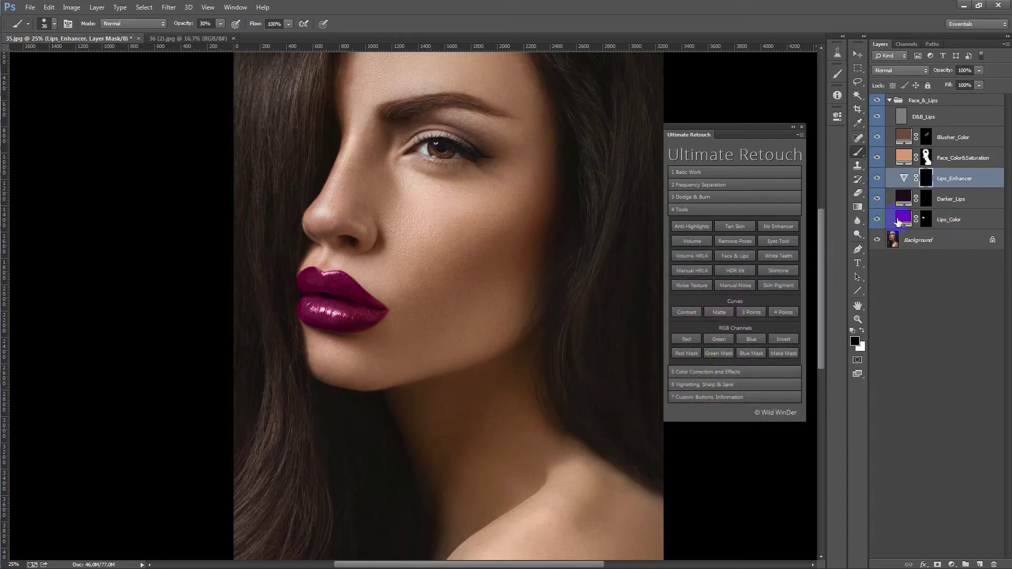
pyautogui.click(926, 220)
pyautogui.moveTo(926, 221); pyautogui.dragTo(929, 203)
pyautogui.click(979, 70)
pyautogui.moveTo(980, 82); pyautogui.dragTo(962, 82)
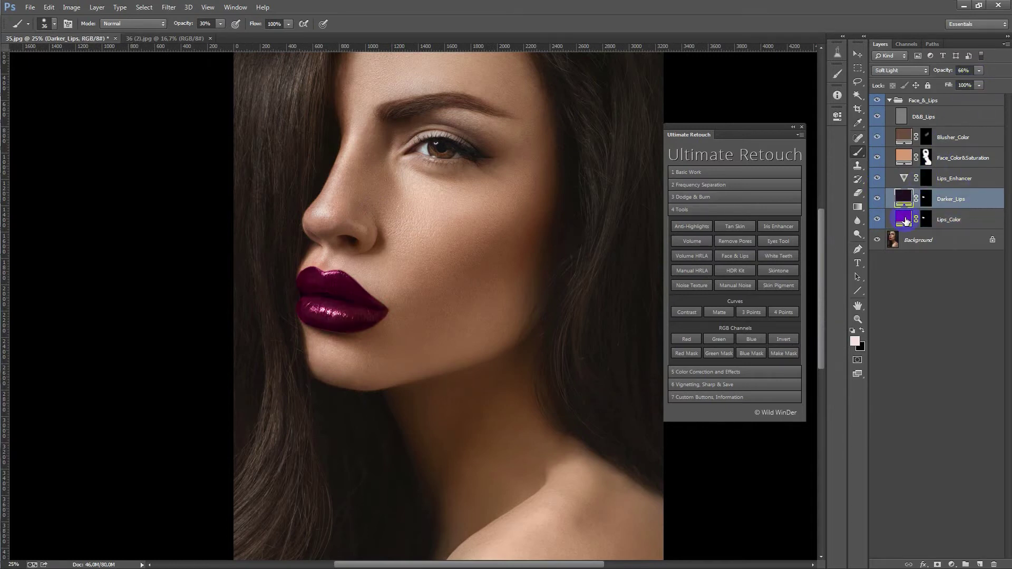
# Step: Try blue, olive and cyan lip hues before settling on plum magenta
pyautogui.doubleClick(904, 218)
pyautogui.moveTo(709, 285)
pyautogui.mouseDown()
pyautogui.moveTo(711, 331)
pyautogui.moveTo(709, 283)
pyautogui.mouseUp()
pyautogui.click(711, 388)
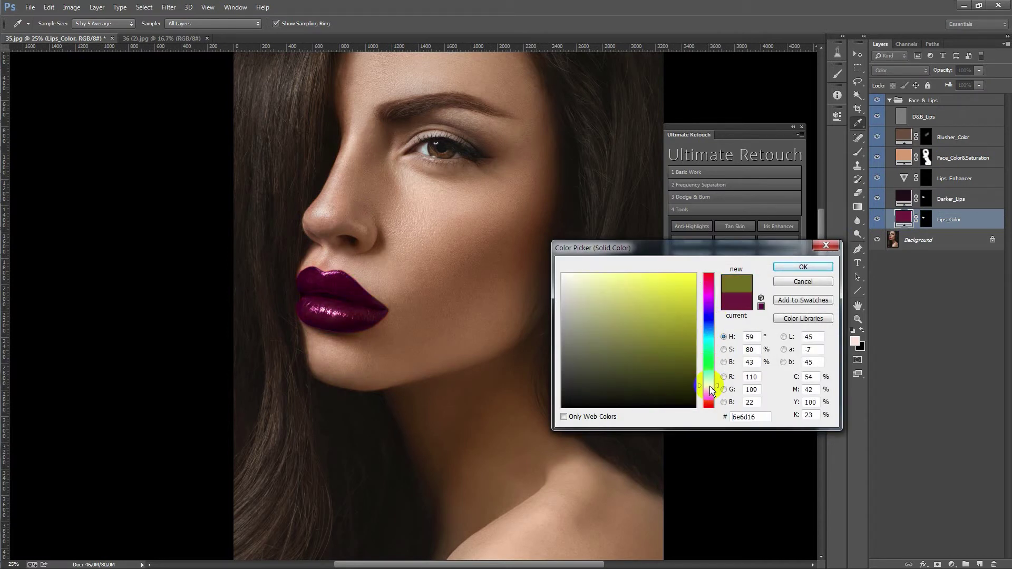
pyautogui.click(710, 338)
pyautogui.click(710, 279)
pyautogui.click(791, 269)
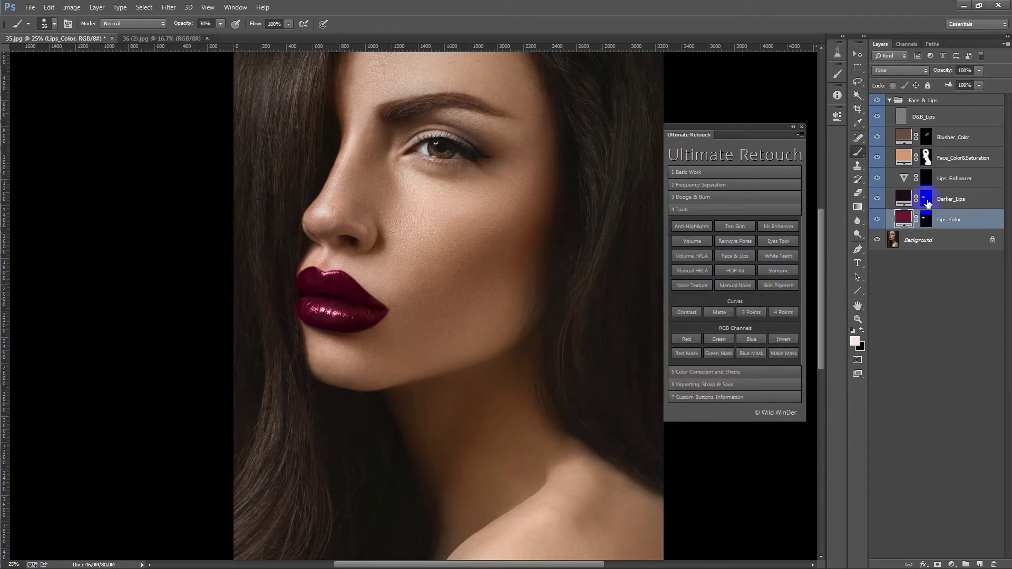
# Step: Target the Darker_Lips mask and recolour the lips teal
pyautogui.click(928, 203)
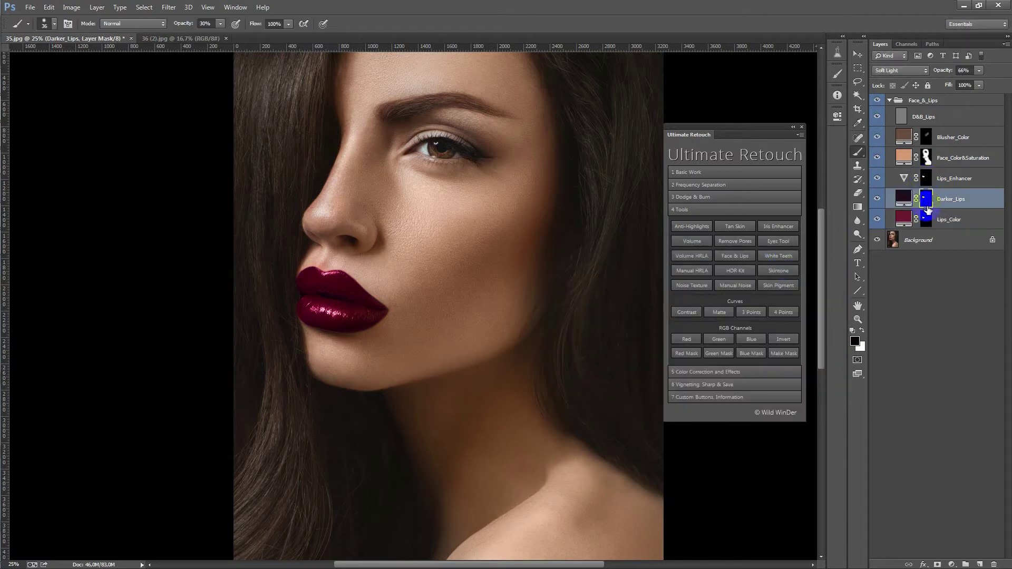
pyautogui.doubleClick(904, 220)
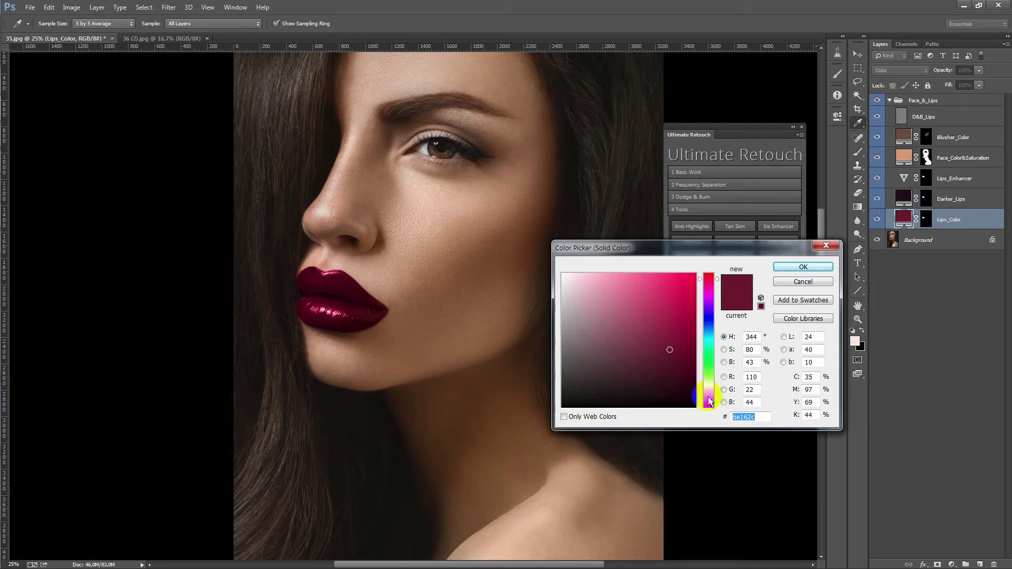
pyautogui.moveTo(709, 402); pyautogui.dragTo(712, 393)
pyautogui.moveTo(712, 369); pyautogui.dragTo(715, 340)
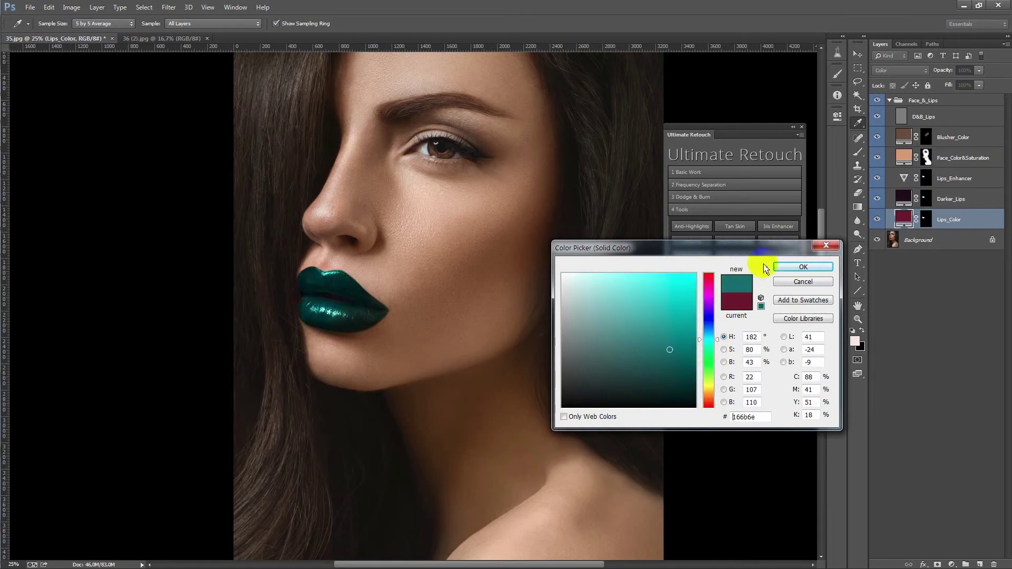
pyautogui.click(786, 273)
# Step: Collapse the Face_&_Lips group and toggle its visibility to compare against the original red lips
pyautogui.click(889, 100)
pyautogui.click(877, 100)
pyautogui.click(877, 100)
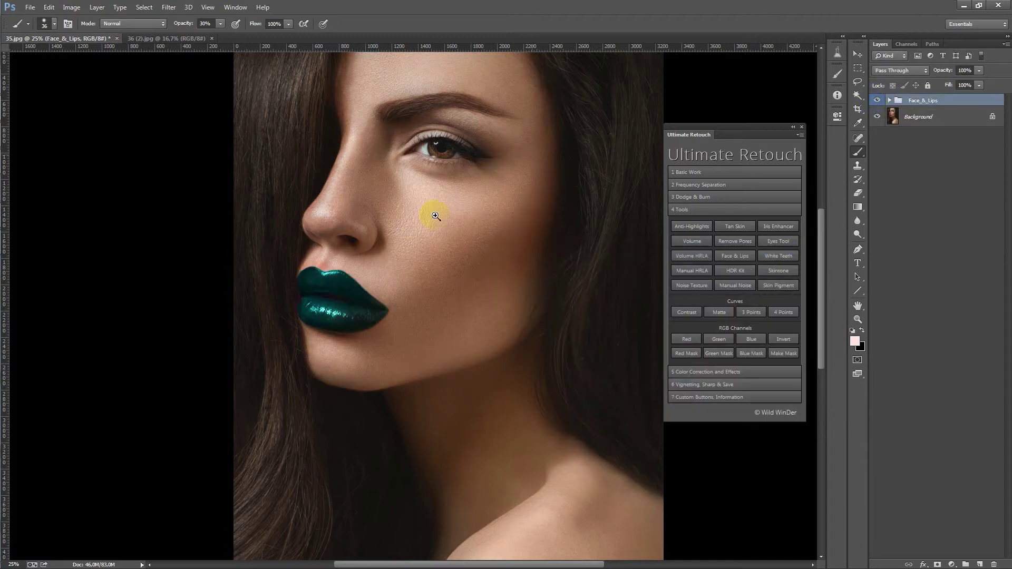
pyautogui.hotkey('ctrl', '-')
pyautogui.scroll(2, 335, 169)
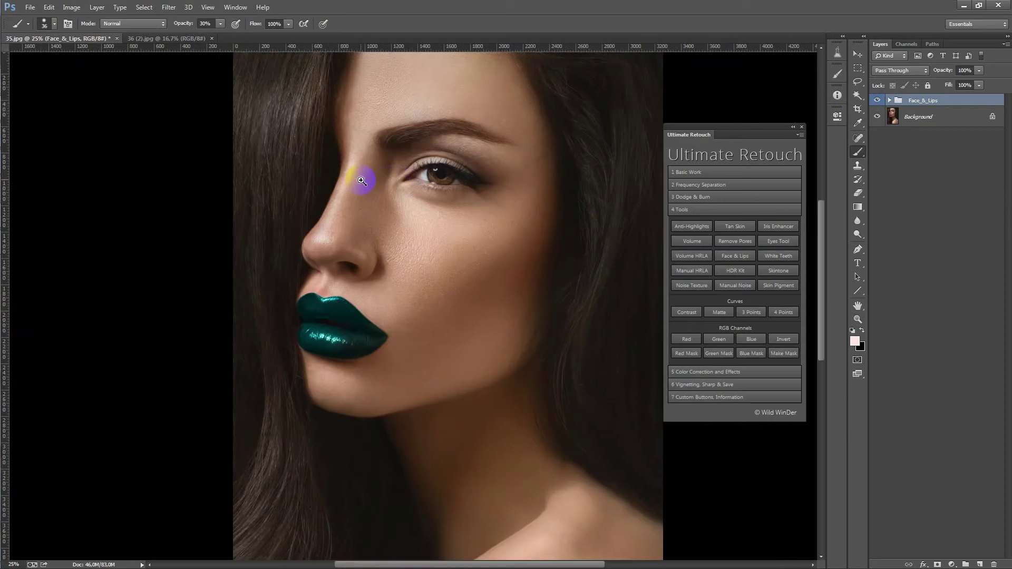
pyautogui.click(878, 101)
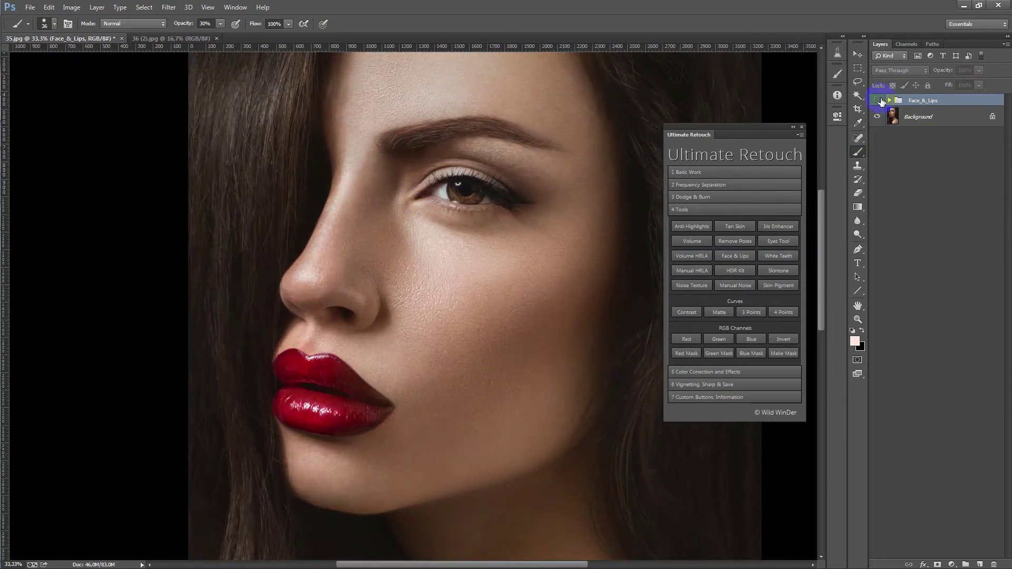
pyautogui.click(879, 100)
pyautogui.click(880, 101)
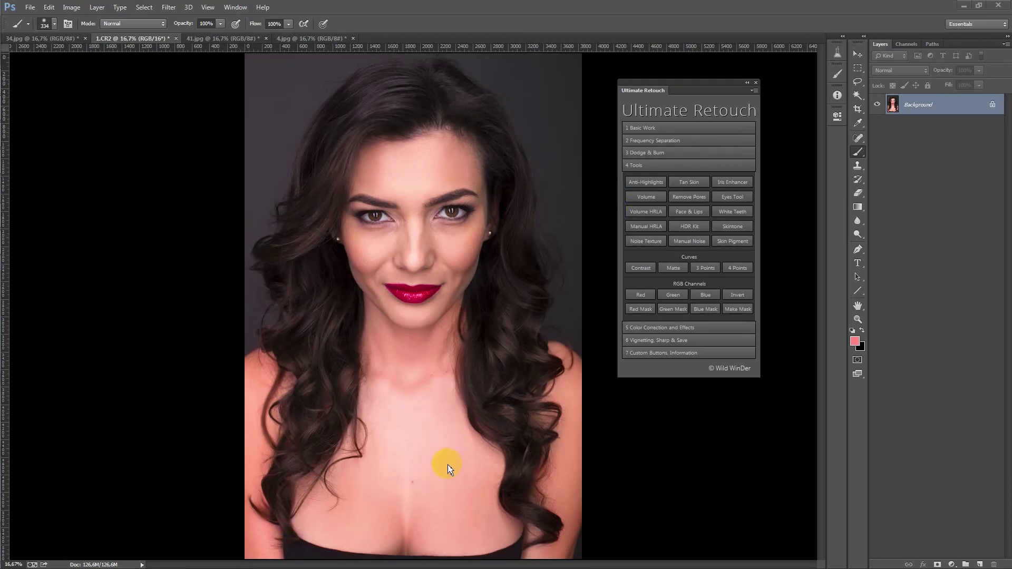
# Step: Pan around the 1.CR2 portrait and zoom out to 25% so the whole face shows
pyautogui.moveTo(469, 470); pyautogui.dragTo(510, 325)
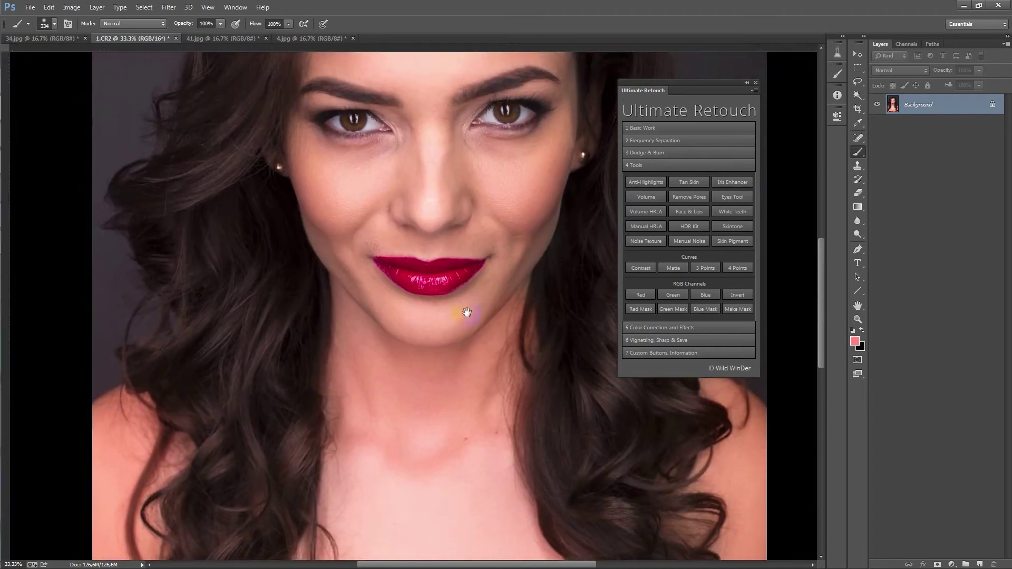
pyautogui.moveTo(510, 325); pyautogui.dragTo(441, 295)
pyautogui.moveTo(358, 193); pyautogui.dragTo(336, 284)
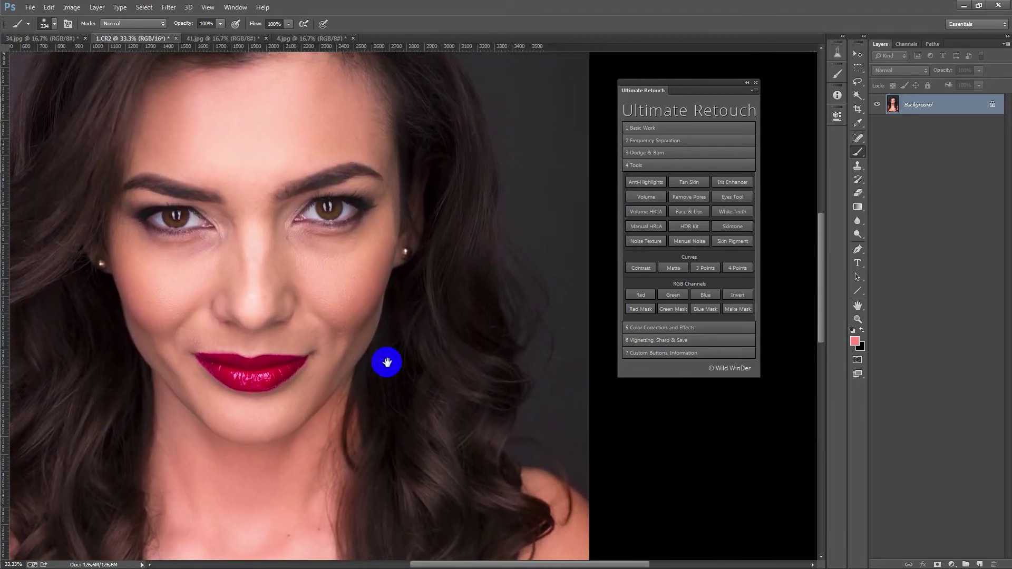
pyautogui.moveTo(385, 359)
pyautogui.mouseDown()
pyautogui.moveTo(475, 322)
pyautogui.moveTo(452, 343)
pyautogui.mouseUp()
pyautogui.hotkey('ctrl', '-')
pyautogui.click(640, 245)
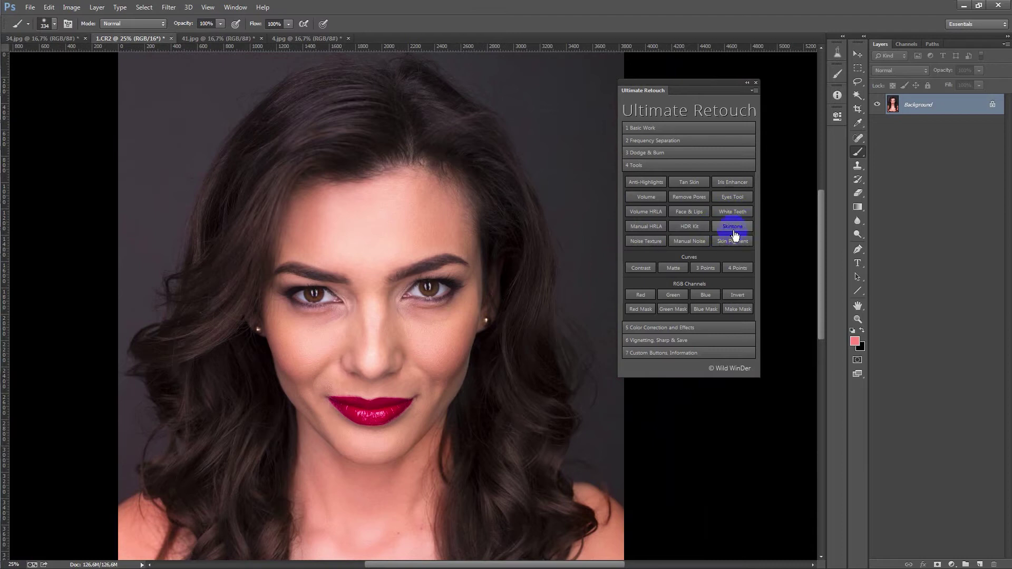
# Step: Set the Eyedropper to 5 by 5 Average and run Skintone to add a Sample Shadows layer
pyautogui.click(859, 124)
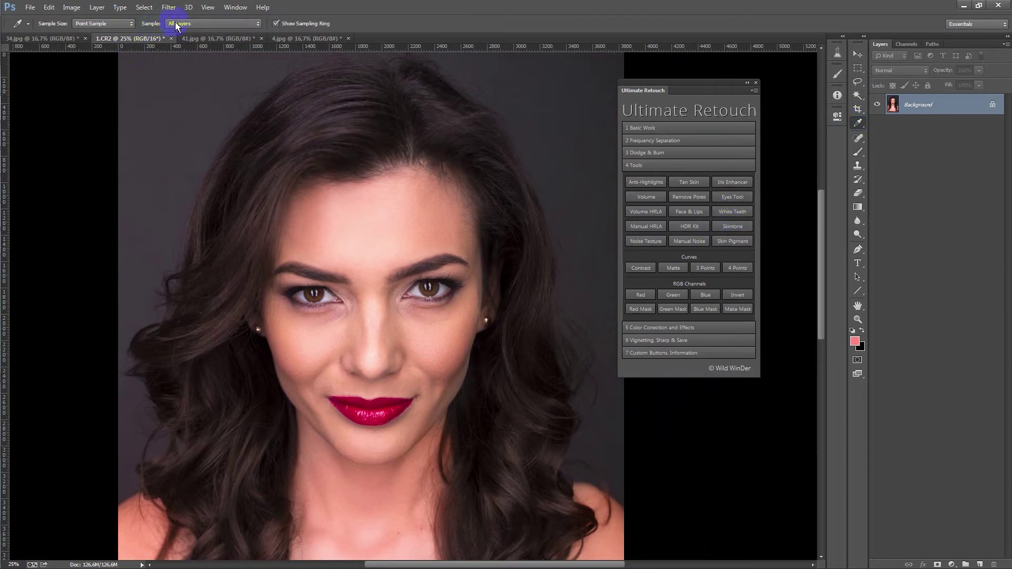
pyautogui.click(120, 25)
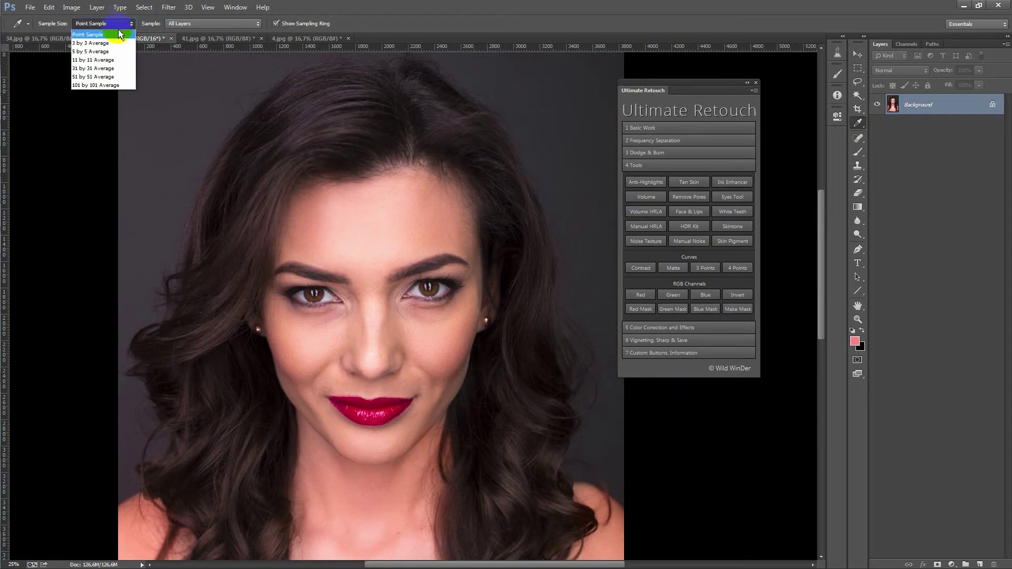
pyautogui.click(90, 51)
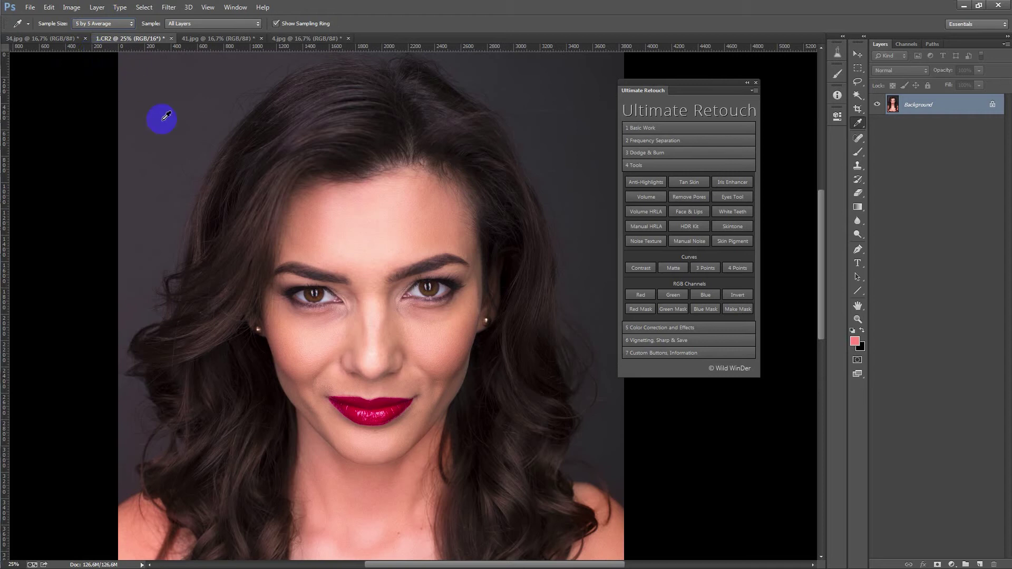
pyautogui.moveTo(352, 295); pyautogui.dragTo(333, 217)
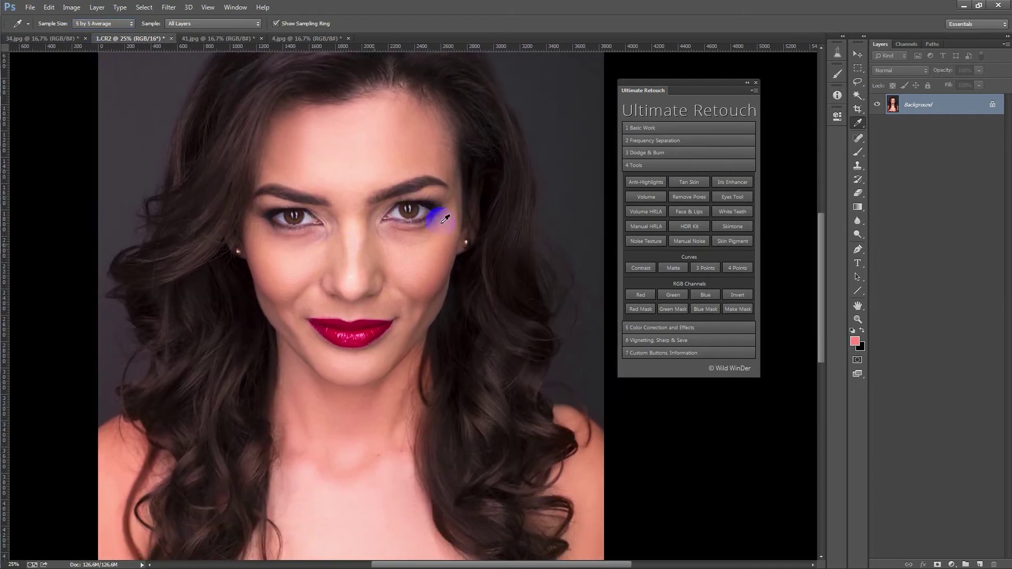
pyautogui.click(733, 230)
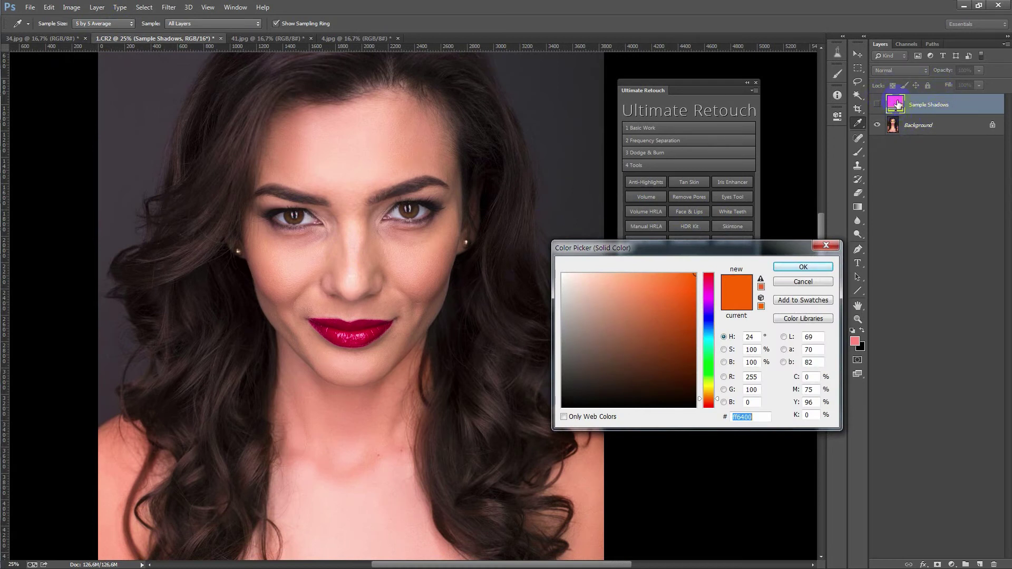
# Step: Zoom in on the left cheek and sample and confirm its shadow skin tone
pyautogui.click(287, 315)
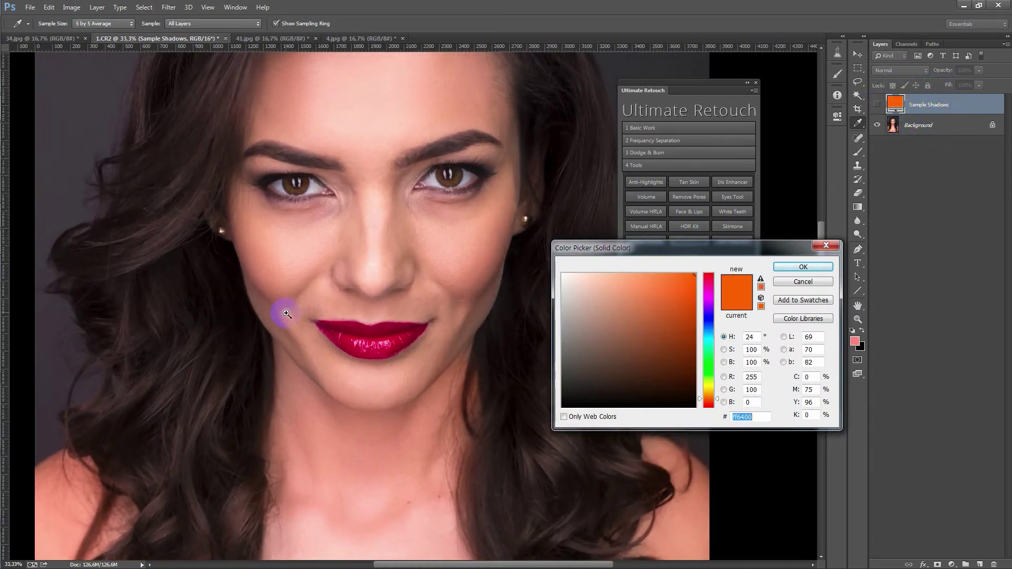
pyautogui.moveTo(276, 296); pyautogui.dragTo(283, 327)
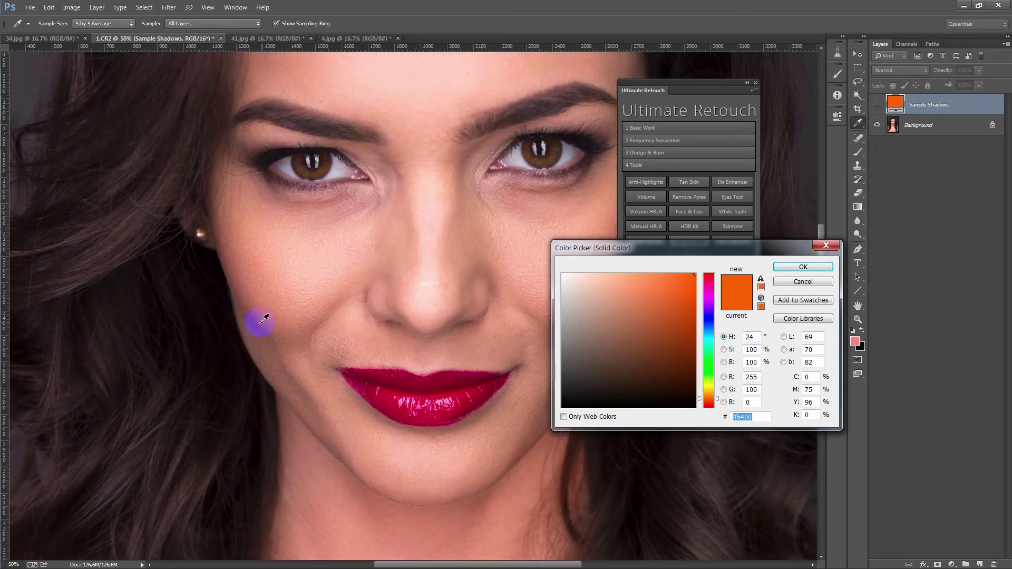
pyautogui.click(246, 315)
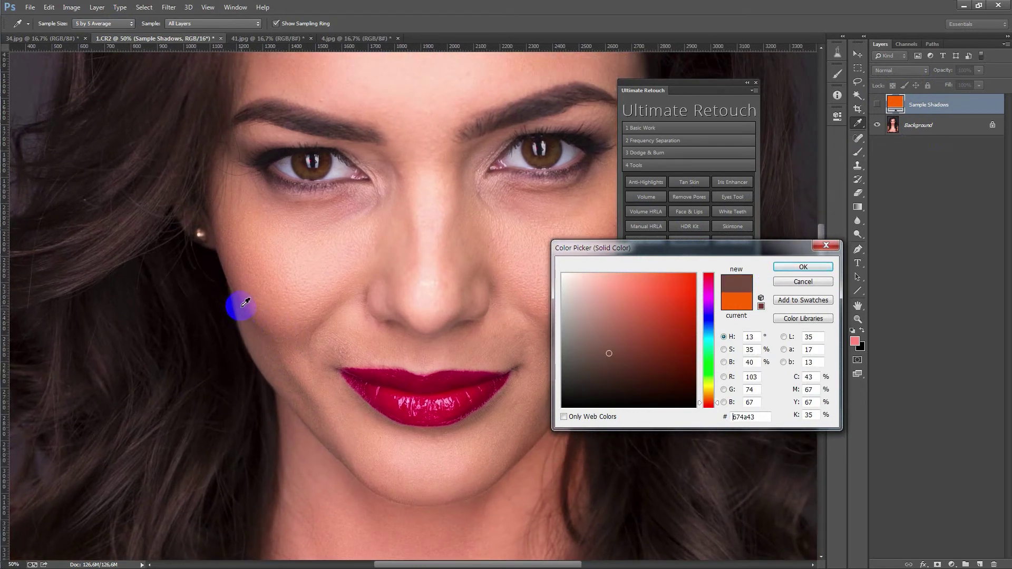
pyautogui.click(243, 299)
pyautogui.moveTo(243, 298); pyautogui.dragTo(247, 319)
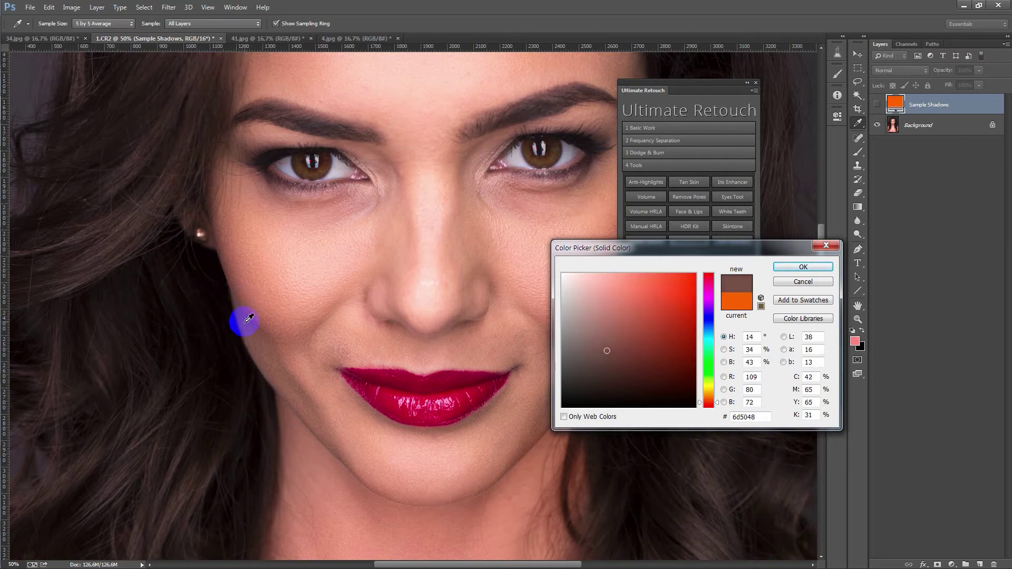
pyautogui.click(797, 267)
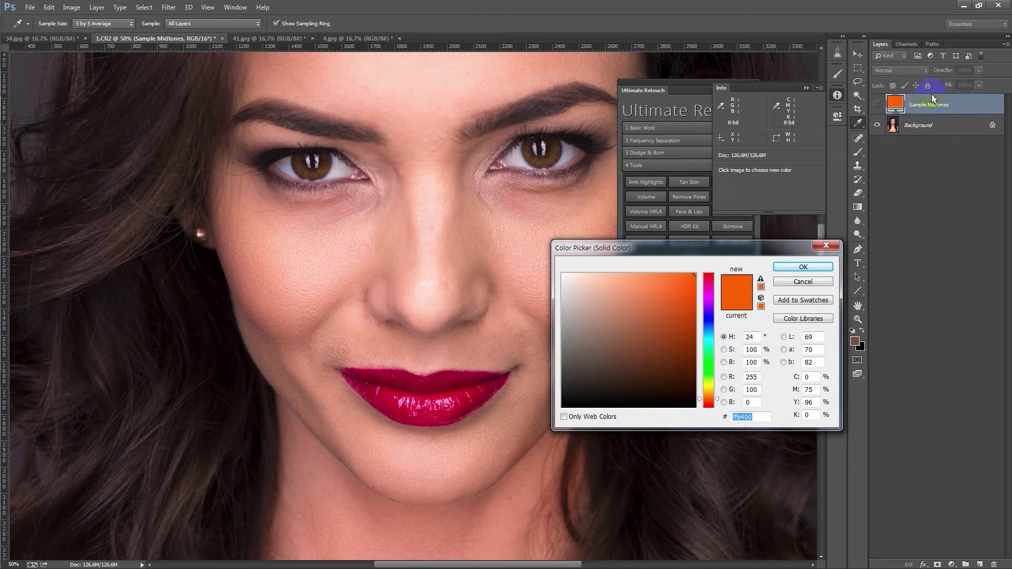
# Step: Sample a cheek midtone and a nose highlight to finish the masked Skintone layer
pyautogui.moveTo(509, 237); pyautogui.dragTo(424, 208)
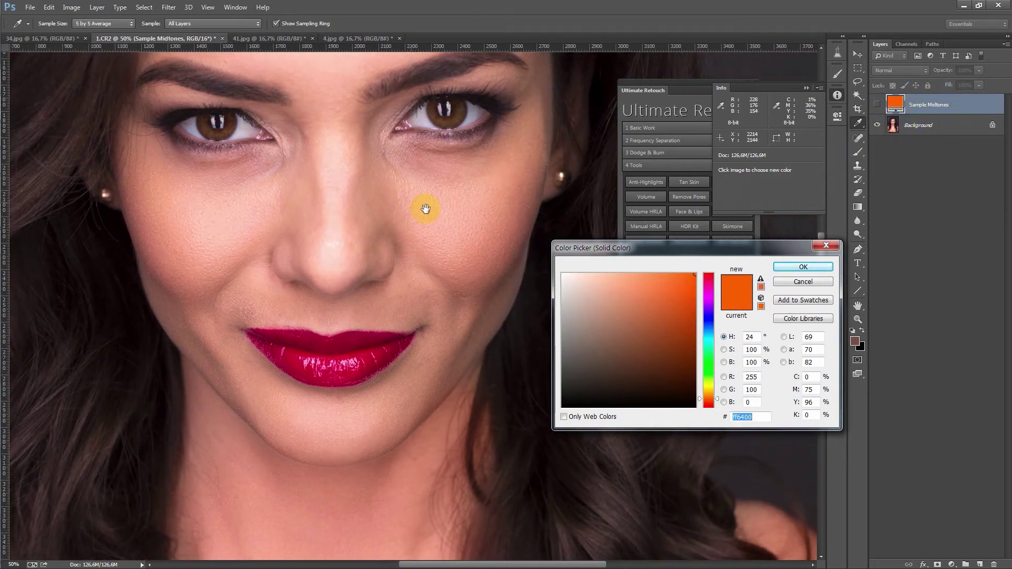
pyautogui.click(492, 241)
pyautogui.moveTo(492, 240); pyautogui.dragTo(515, 220)
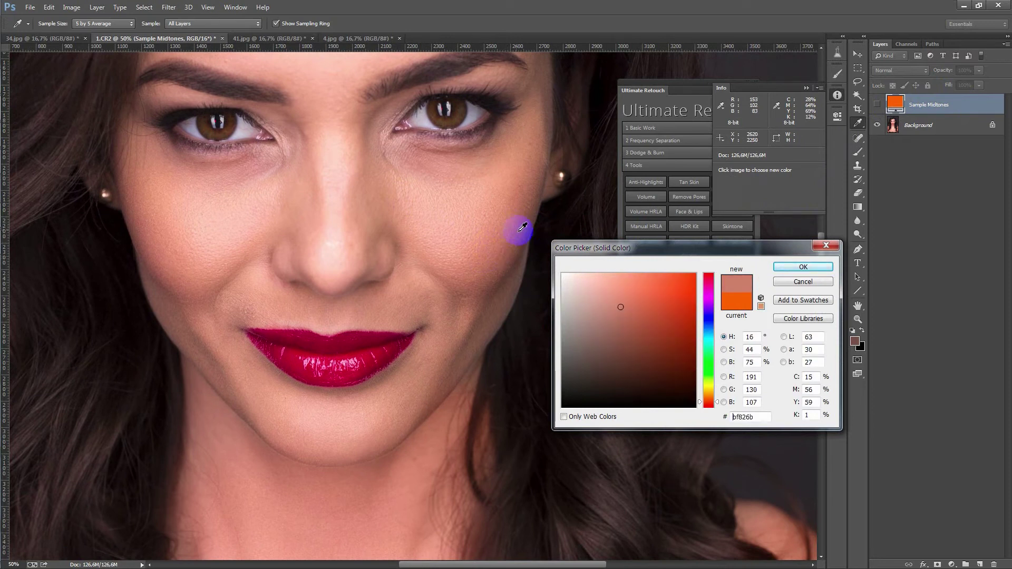
pyautogui.click(791, 269)
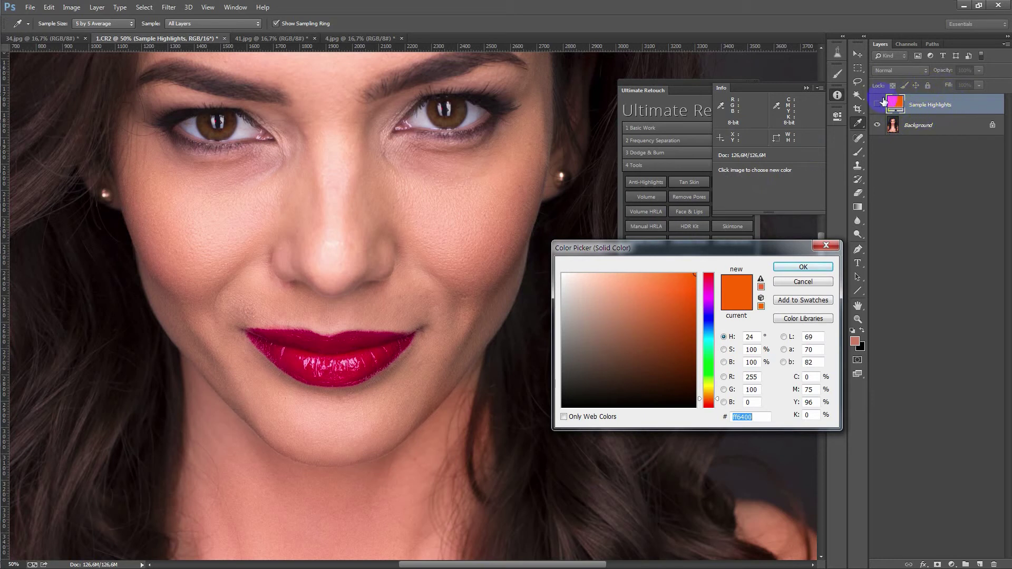
pyautogui.click(333, 250)
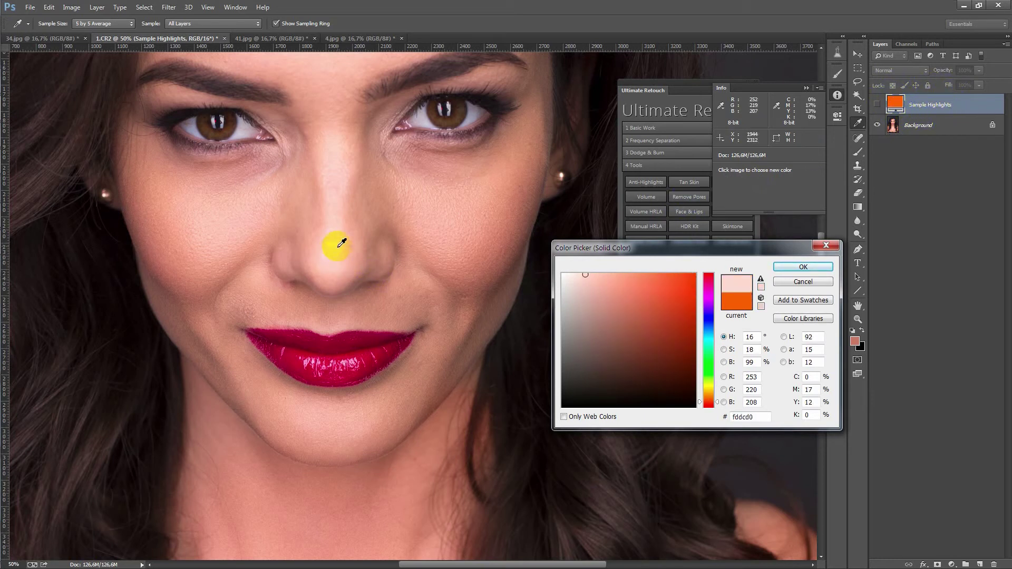
pyautogui.scroll(3, 346, 253)
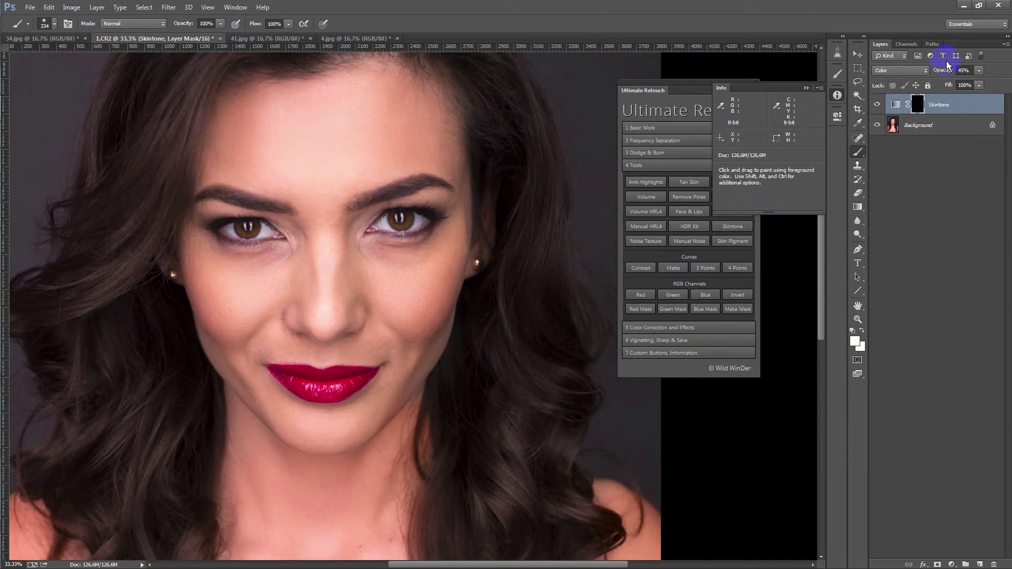
# Step: Paint the Skintone mask over the forehead and face, resizing the brush between 112 and 340
pyautogui.moveTo(346, 158)
pyautogui.mouseDown()
pyautogui.moveTo(324, 240)
pyautogui.moveTo(385, 191)
pyautogui.mouseUp()
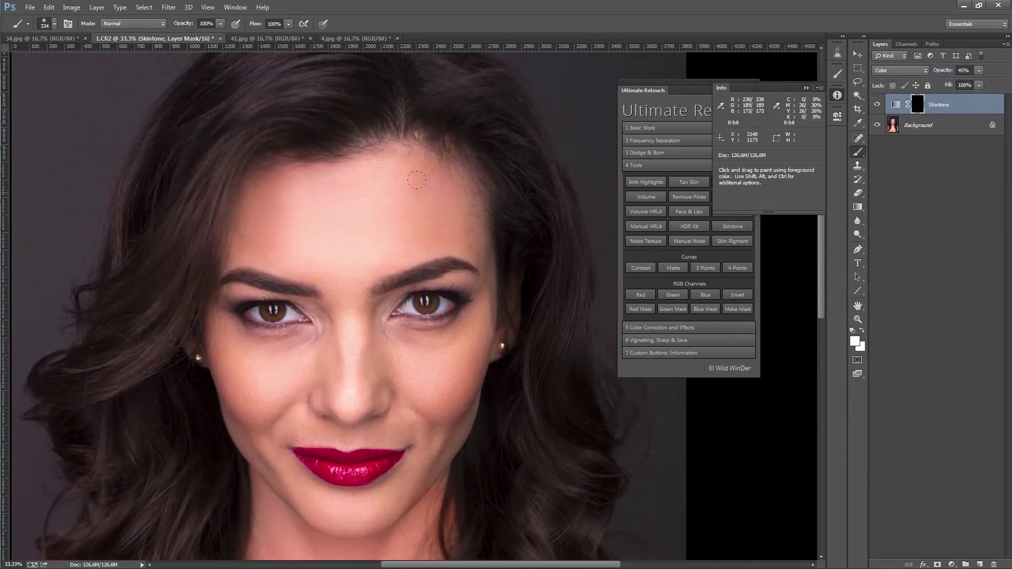
pyautogui.click(806, 88)
pyautogui.moveTo(389, 165); pyautogui.dragTo(285, 227)
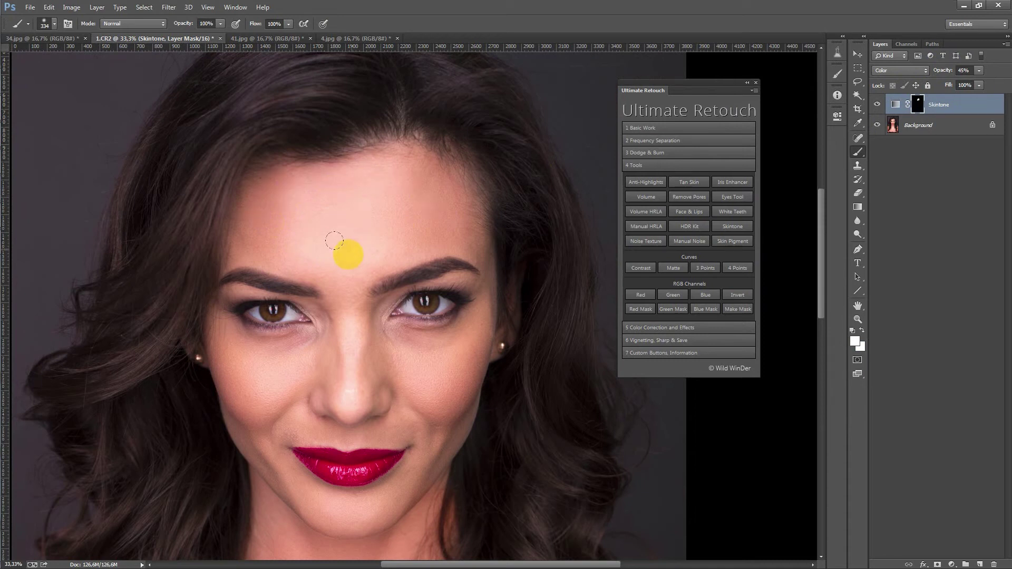
pyautogui.keyDown('alt'); pyautogui.rightClick(339, 293); pyautogui.keyUp('alt')
pyautogui.scroll(-5, 398, 332)
pyautogui.keyDown('alt'); pyautogui.rightClick(385, 299); pyautogui.keyUp('alt')
pyautogui.keyDown('alt'); pyautogui.rightClick(433, 233); pyautogui.keyUp('alt')
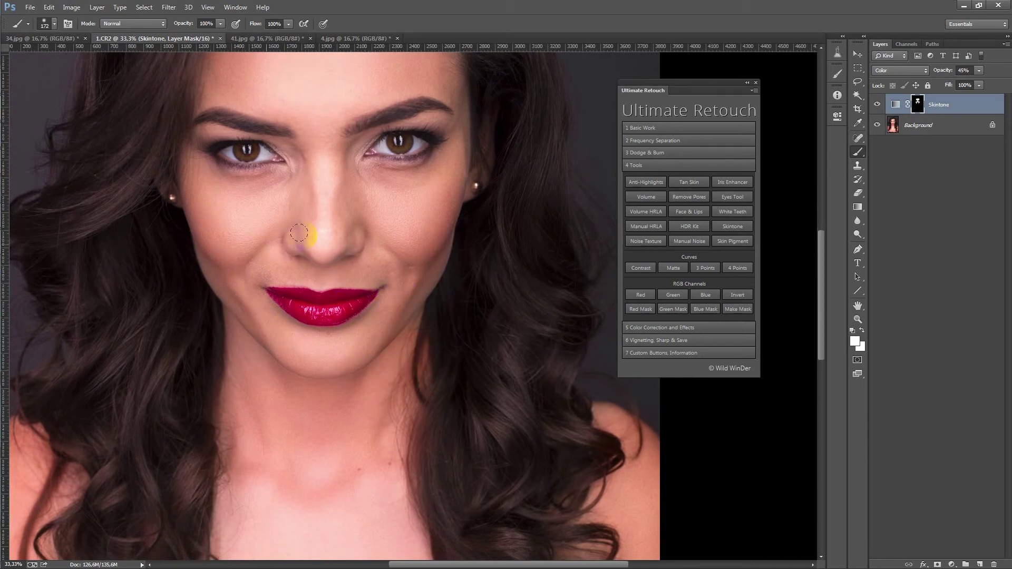
pyautogui.scroll(-4, 317, 263)
pyautogui.keyDown('alt'); pyautogui.rightClick(254, 297); pyautogui.keyUp('alt')
# Step: Paint the Skintone correction onto the neck and chest with a brush of about 988
pyautogui.click(323, 381)
pyautogui.scroll(-3, 369, 422)
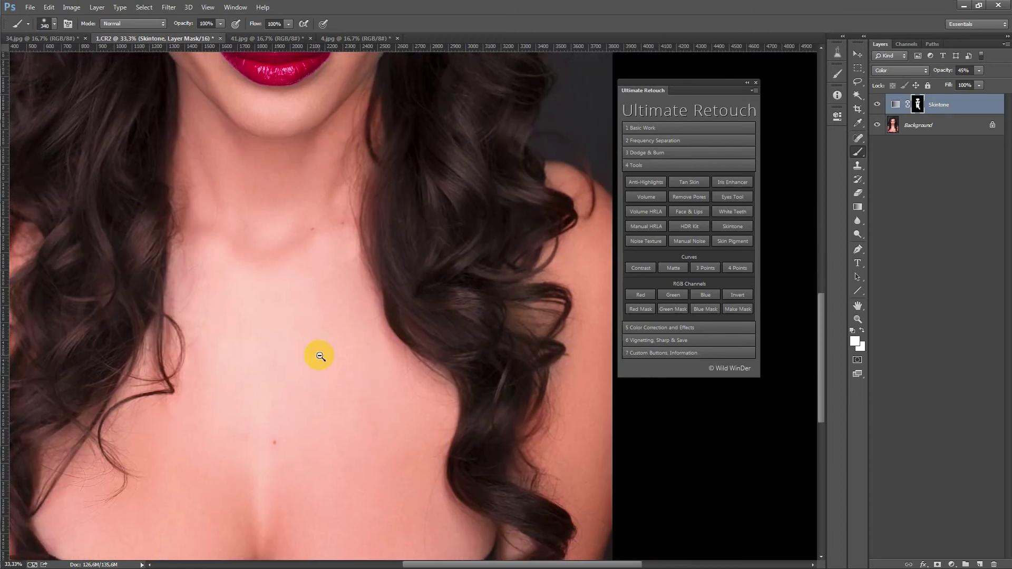
pyautogui.keyDown('alt'); pyautogui.scroll(-1, 343, 401); pyautogui.keyUp('alt')
pyautogui.keyDown('alt'); pyautogui.rightClick(417, 406); pyautogui.keyUp('alt')
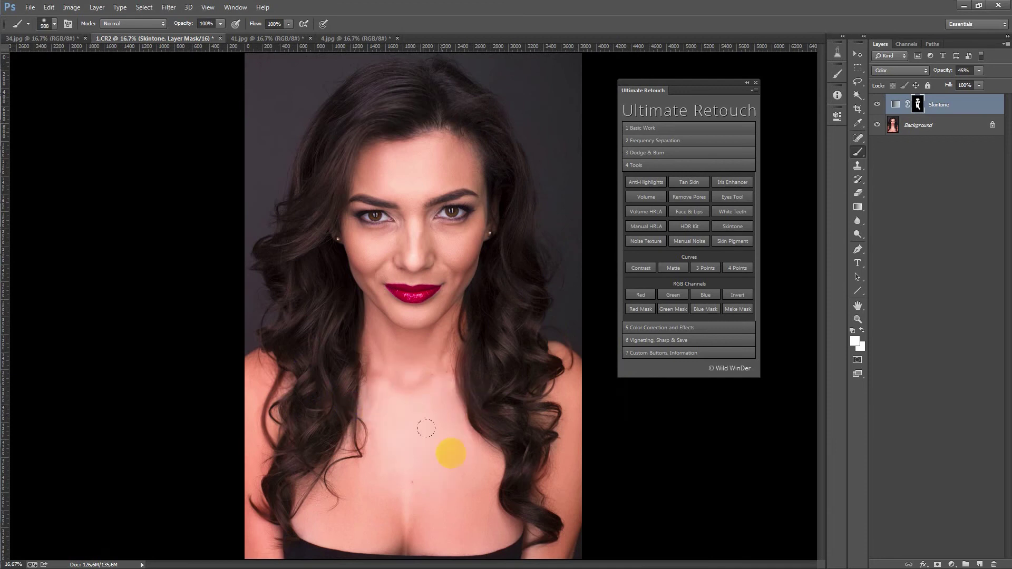
pyautogui.click(346, 459)
pyautogui.doubleClick(895, 104)
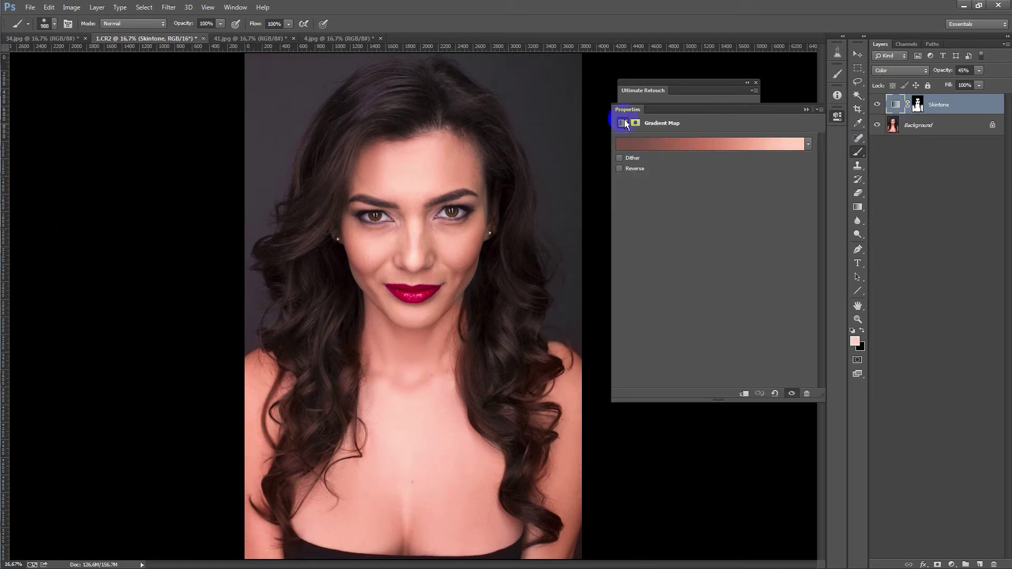
# Step: Set the Skintone layer opacity to 46% and toggle its visibility to compare
pyautogui.click(806, 109)
pyautogui.click(979, 70)
pyautogui.moveTo(980, 85); pyautogui.dragTo(978, 87)
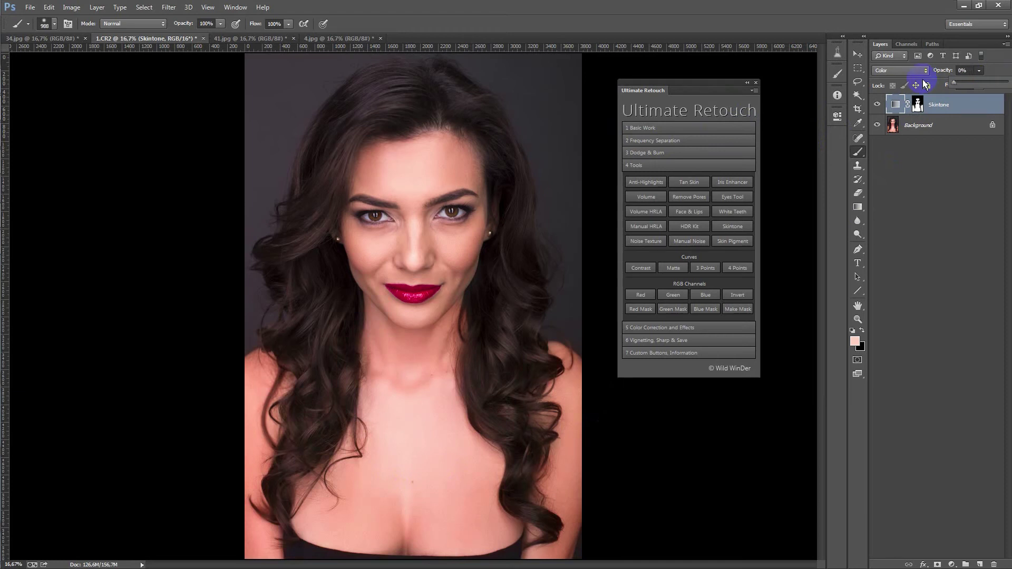
pyautogui.scroll(2, 477, 389)
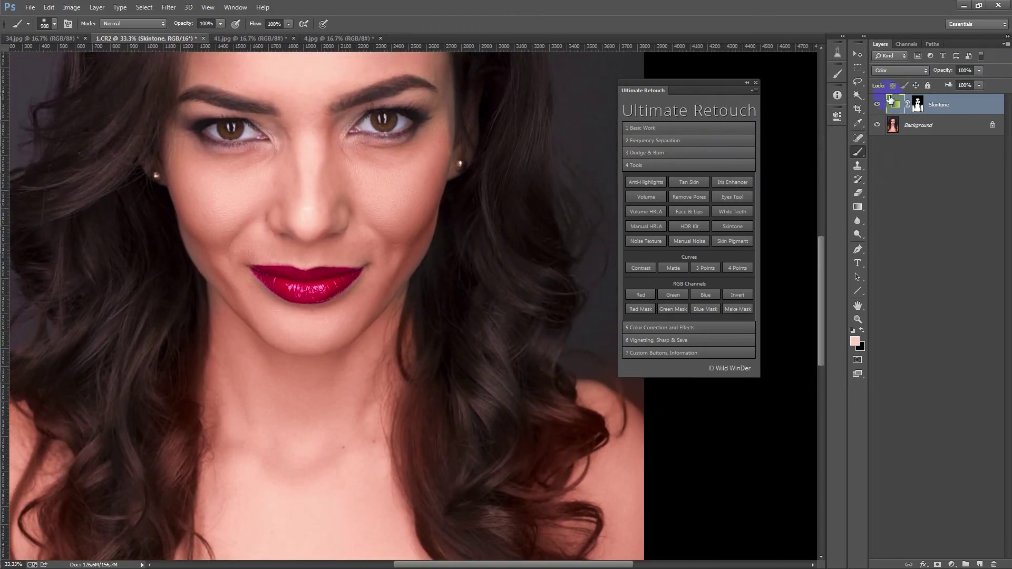
pyautogui.click(979, 70)
pyautogui.moveTo(951, 81); pyautogui.dragTo(949, 82)
pyautogui.click(877, 105)
pyautogui.click(878, 104)
pyautogui.scroll(1, 463, 278)
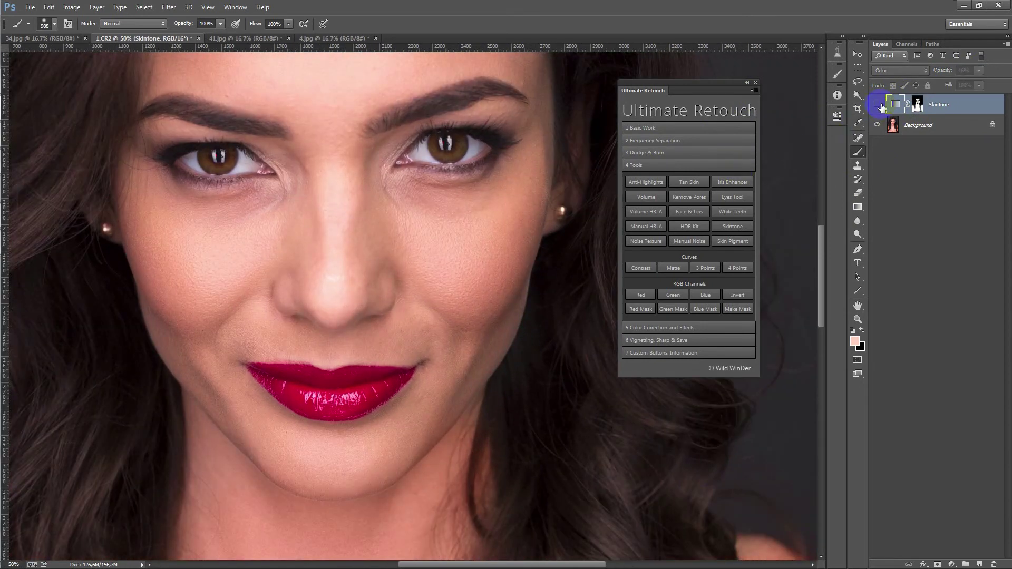
# Step: Paint black on the Skintone mask to remove the correction from the cheek beside the lips
pyautogui.click(918, 104)
pyautogui.press('d')
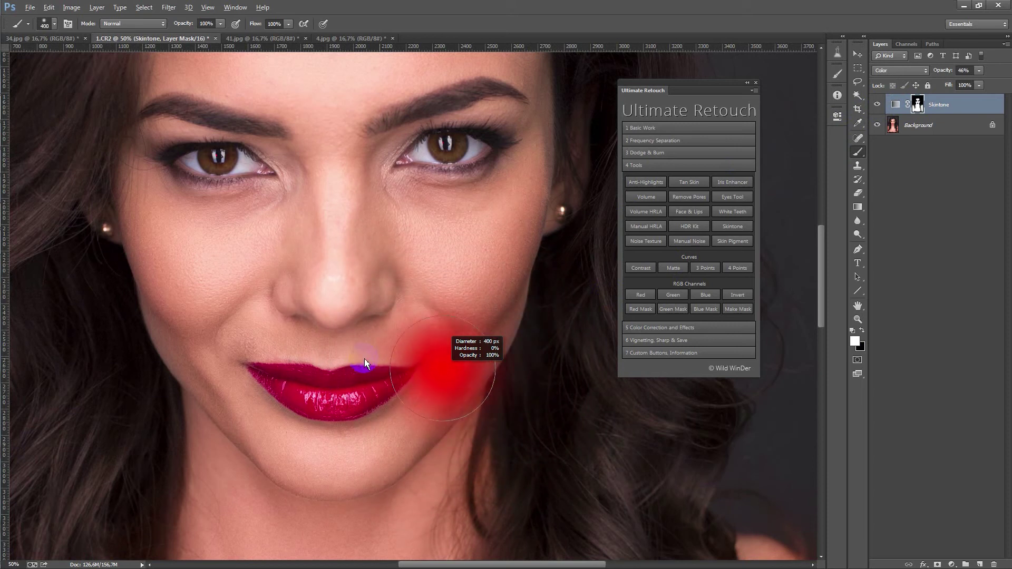
pyautogui.click(852, 331)
pyautogui.moveTo(344, 458); pyautogui.dragTo(293, 419)
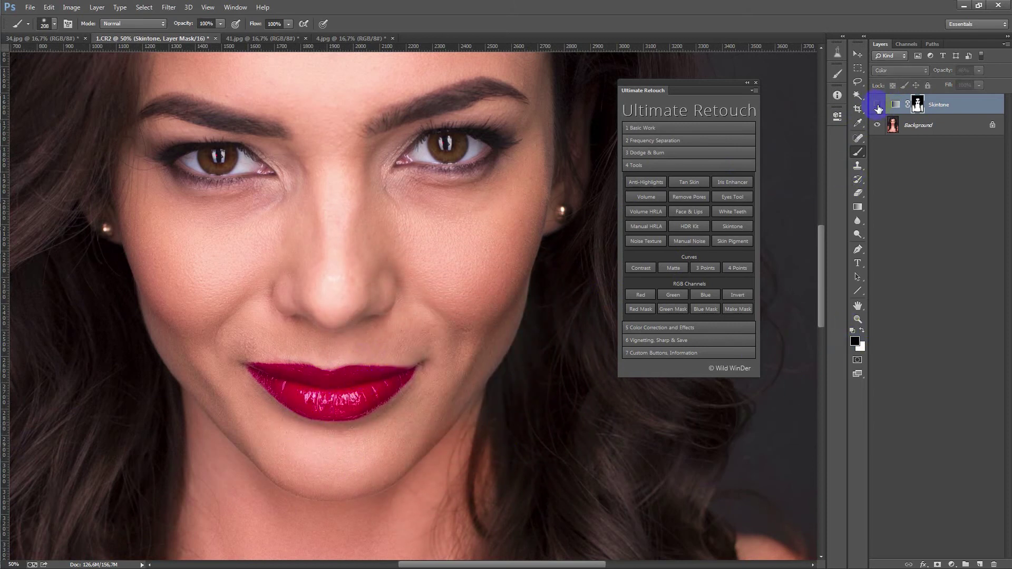
pyautogui.moveTo(408, 359); pyautogui.dragTo(438, 372)
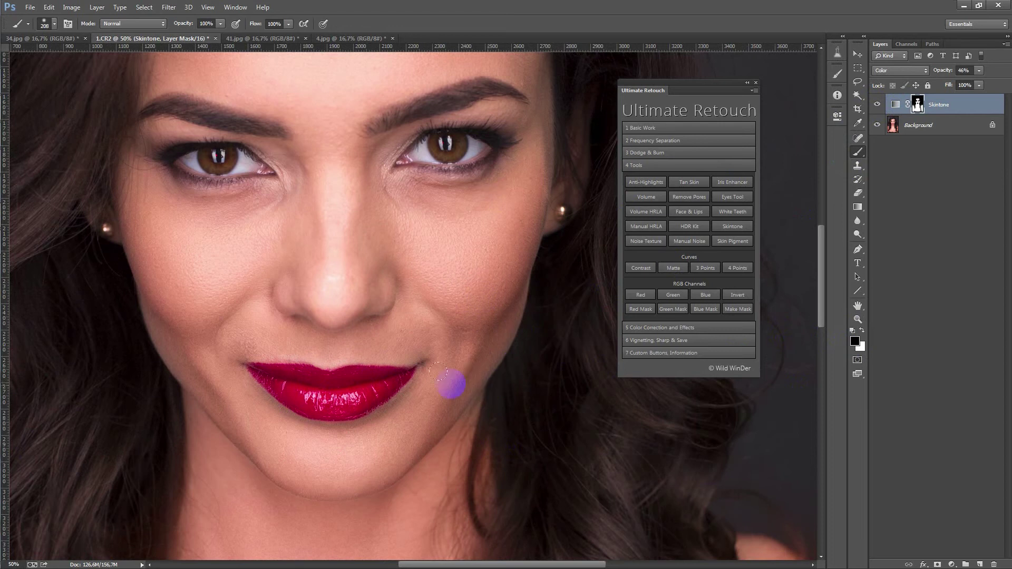
# Step: Zoom out, hide the Skintone layer to compare, and switch to the 41.jpg photo
pyautogui.moveTo(457, 420); pyautogui.dragTo(408, 234)
pyautogui.hotkey('ctrl', '-')
pyautogui.click(878, 105)
pyautogui.scroll(-2, 480, 229)
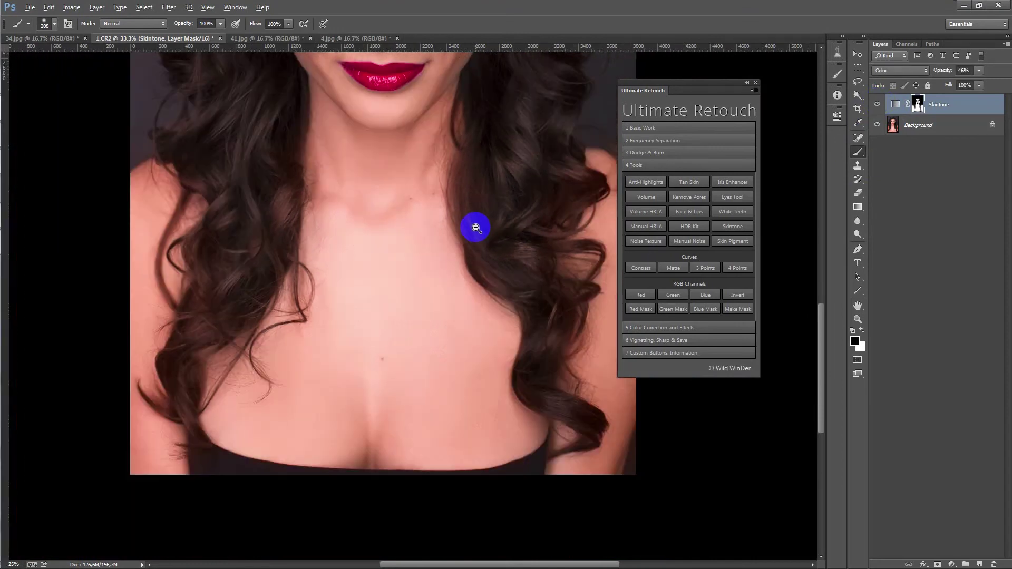
pyautogui.click(255, 38)
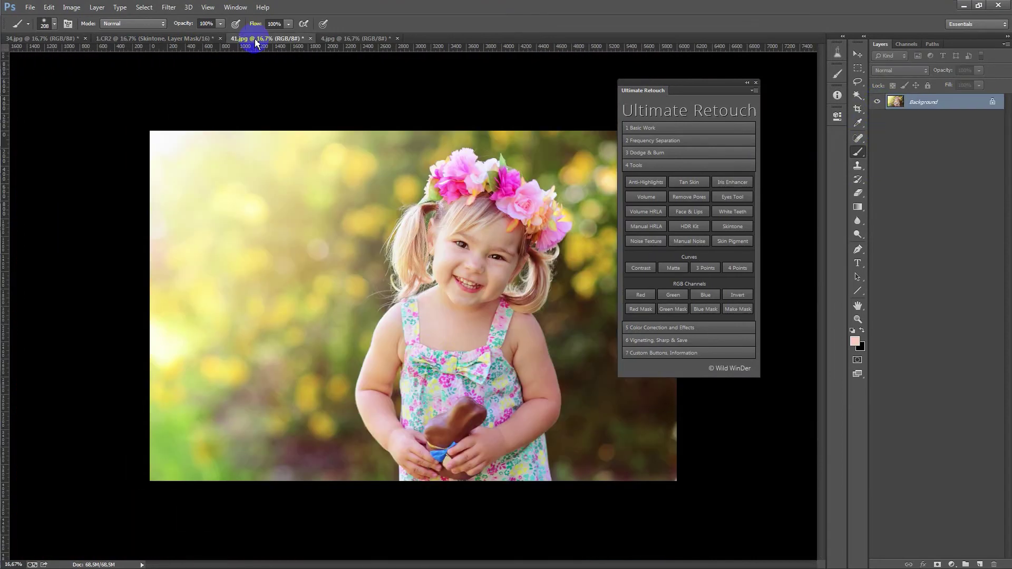
# Step: Start Skintone on the girl's photo and sample a shadow skin colour from her arm
pyautogui.moveTo(547, 265); pyautogui.dragTo(545, 355)
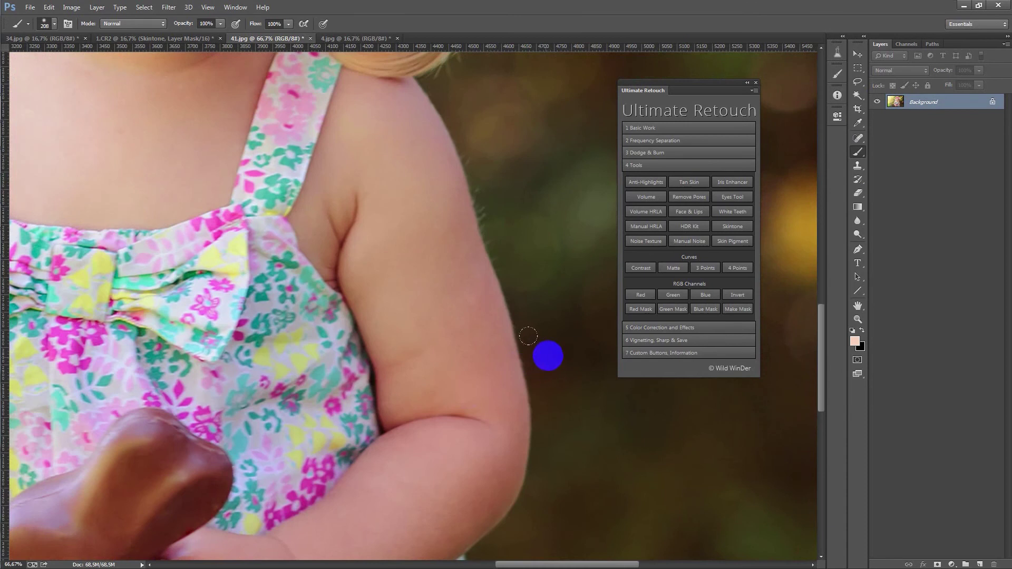
pyautogui.keyDown('alt'); pyautogui.rightClick(437, 319); pyautogui.keyUp('alt')
pyautogui.moveTo(505, 274); pyautogui.dragTo(380, 431)
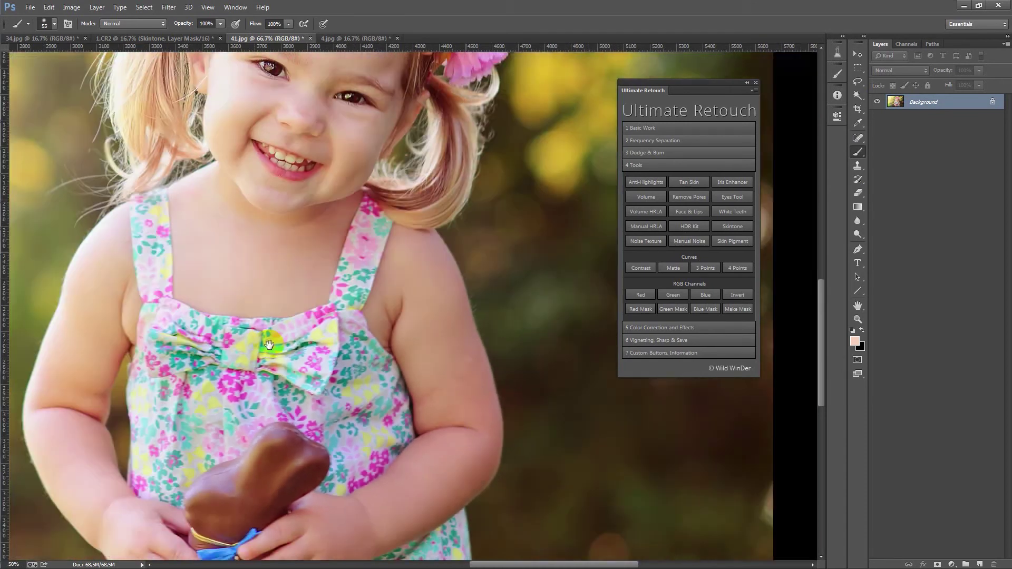
pyautogui.click(380, 430)
pyautogui.keyDown('alt'); pyautogui.click(423, 307); pyautogui.keyUp('alt')
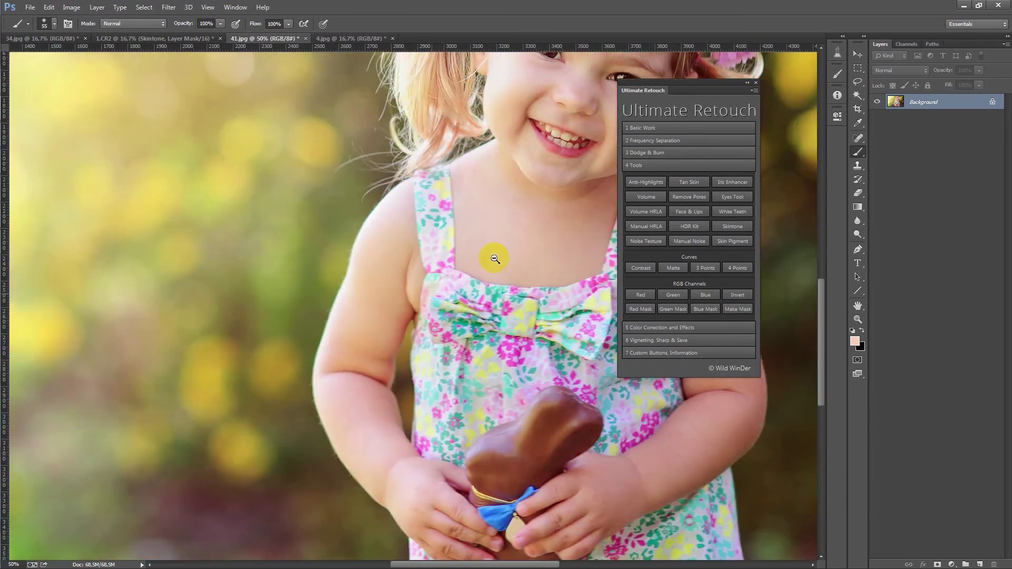
pyautogui.click(732, 226)
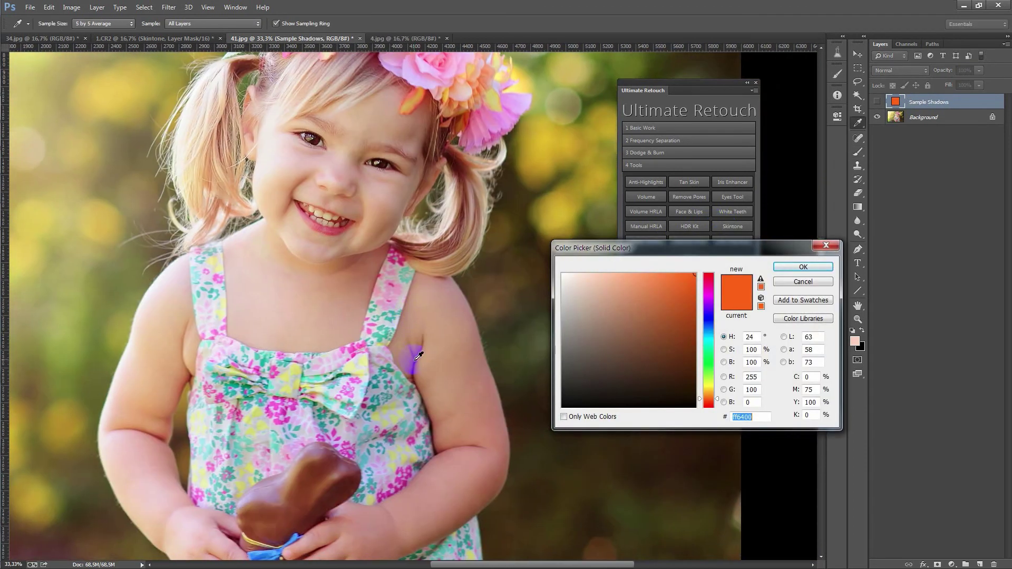
pyautogui.click(413, 361)
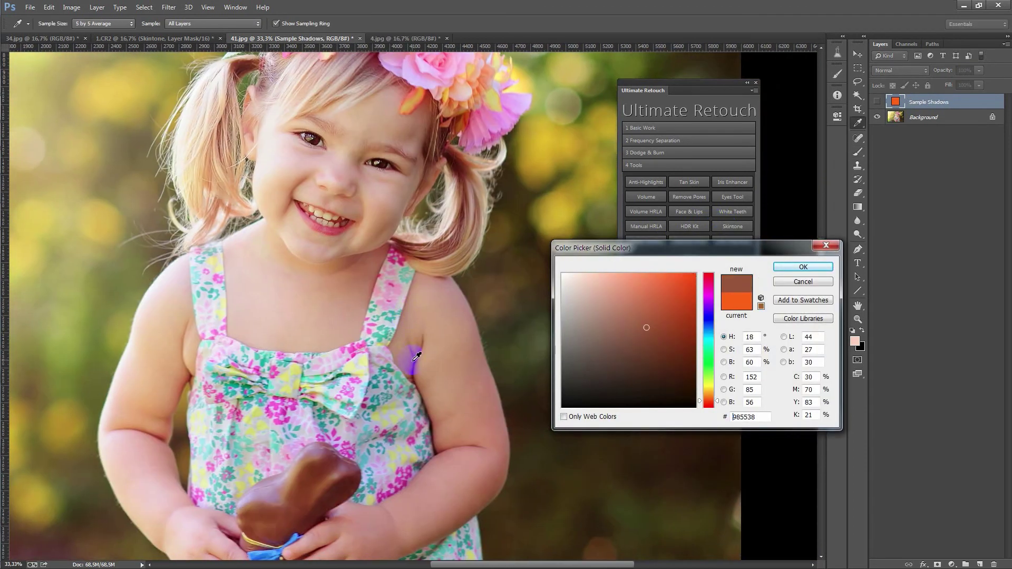
pyautogui.click(803, 267)
# Step: Sample midtone and highlight skin colours from her cheek to complete the Skintone layer
pyautogui.click(326, 322)
pyautogui.moveTo(332, 326)
pyautogui.mouseDown()
pyautogui.moveTo(384, 246)
pyautogui.moveTo(391, 206)
pyautogui.moveTo(557, 207)
pyautogui.mouseUp()
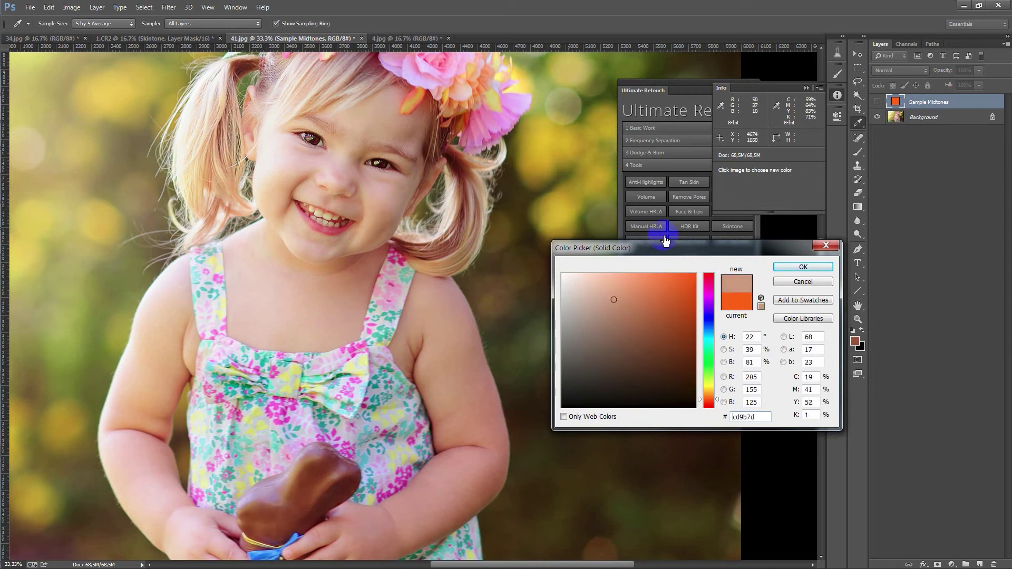
pyautogui.click(803, 267)
pyautogui.moveTo(267, 154); pyautogui.dragTo(288, 159)
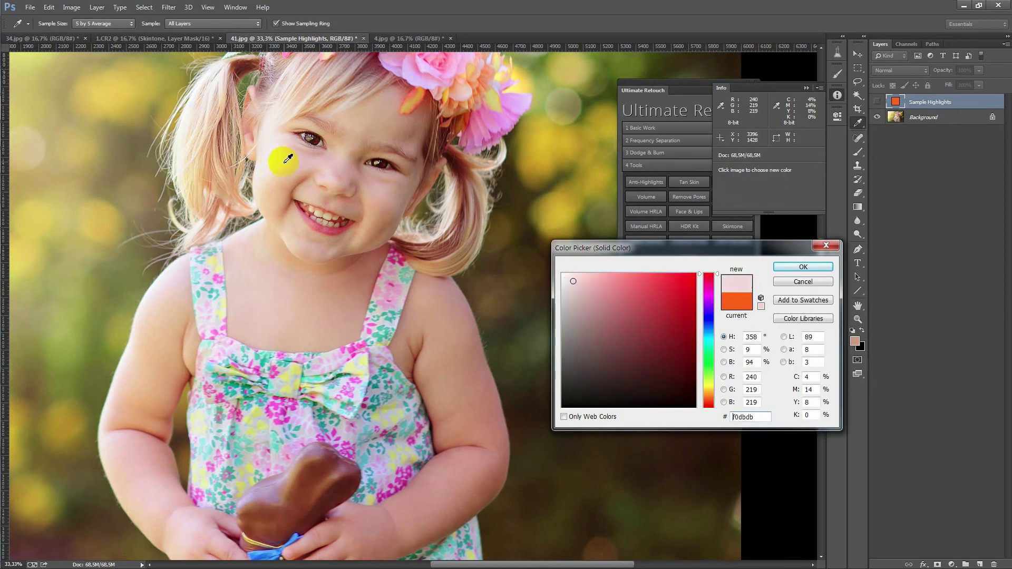
pyautogui.click(311, 169)
pyautogui.click(803, 267)
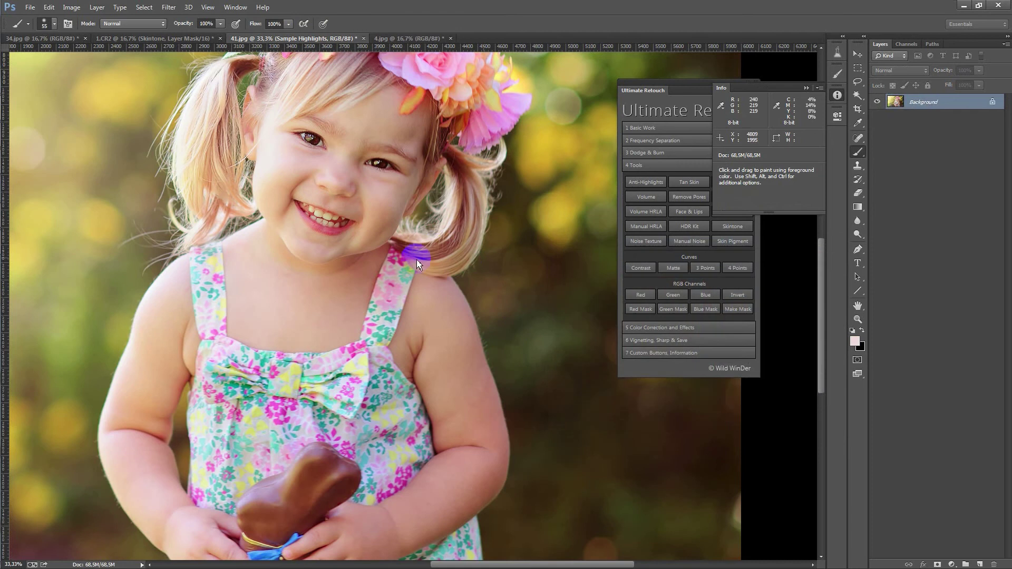
pyautogui.doubleClick(898, 103)
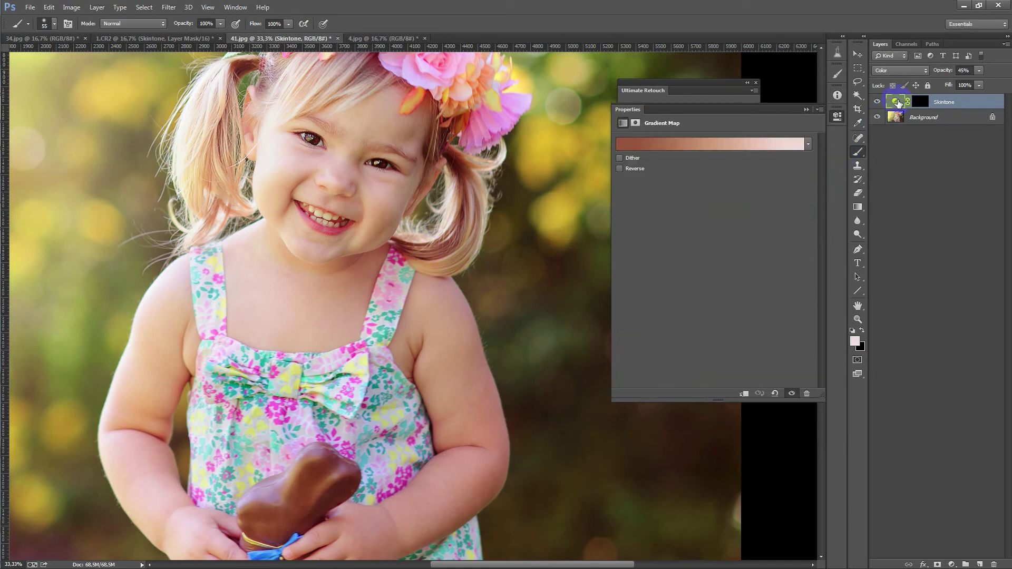
# Step: Paint the Skintone mask along the girl's left arm down to her hand
pyautogui.click(806, 109)
pyautogui.click(703, 211)
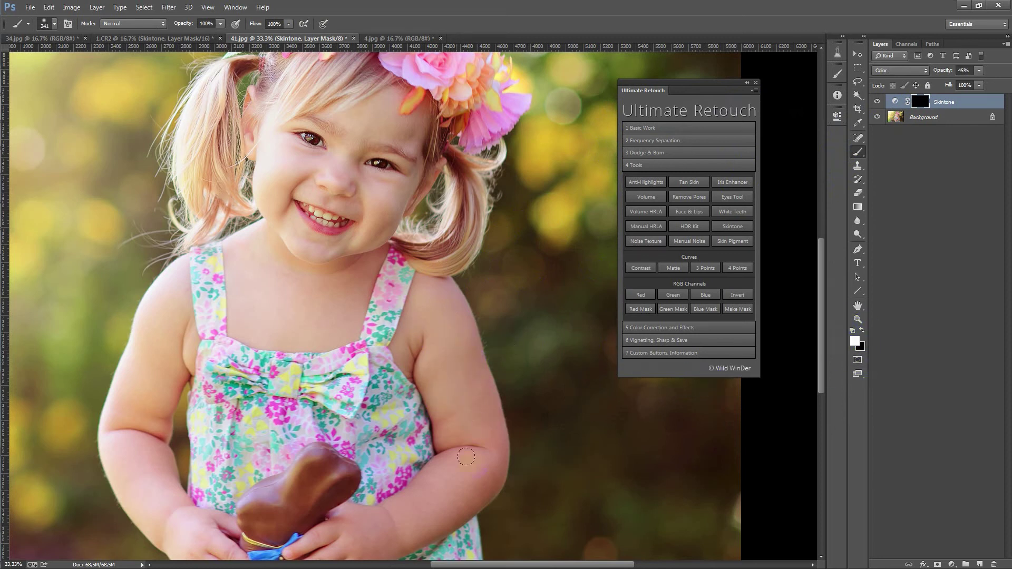
pyautogui.scroll(-2, 472, 420)
pyautogui.moveTo(389, 493); pyautogui.dragTo(376, 481)
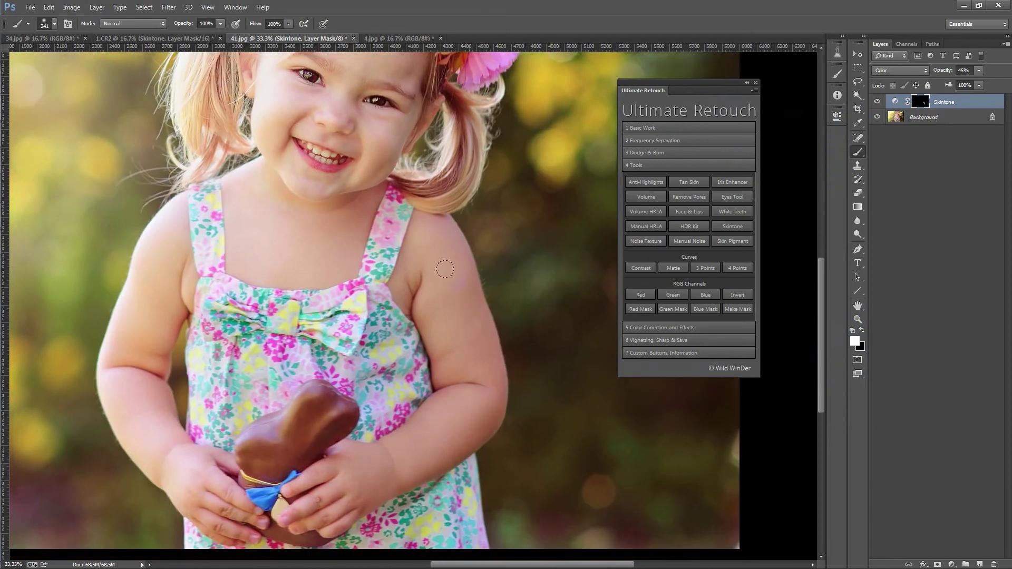
pyautogui.moveTo(141, 310)
pyautogui.mouseDown()
pyautogui.moveTo(204, 460)
pyautogui.moveTo(162, 285)
pyautogui.mouseUp()
pyautogui.moveTo(266, 279); pyautogui.dragTo(272, 362)
# Step: Zoom to 50% to inspect the evened skin, then hide the Skintone layer
pyautogui.hotkey('ctrl', '+')
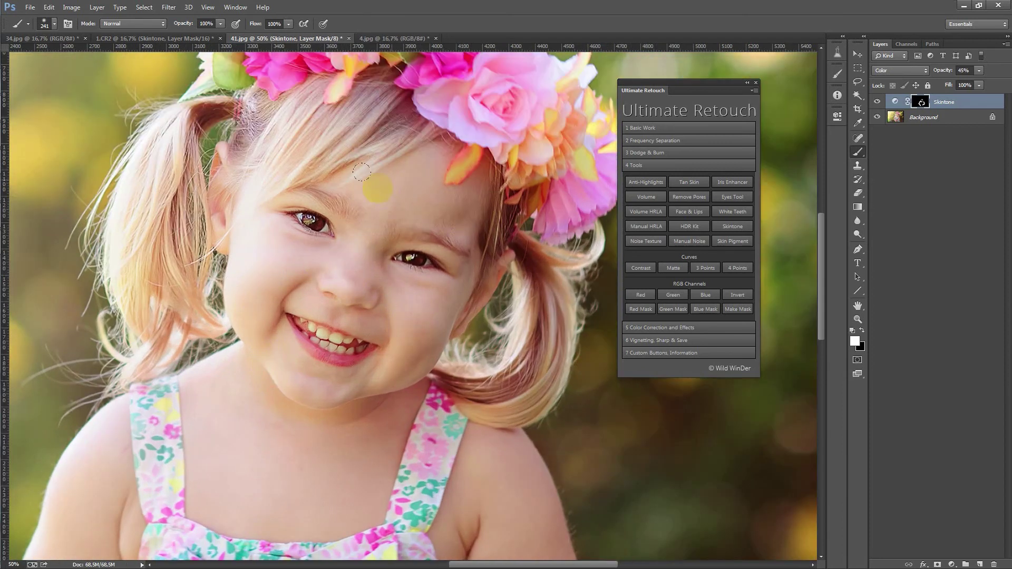
pyautogui.scroll(-10, 279, 338)
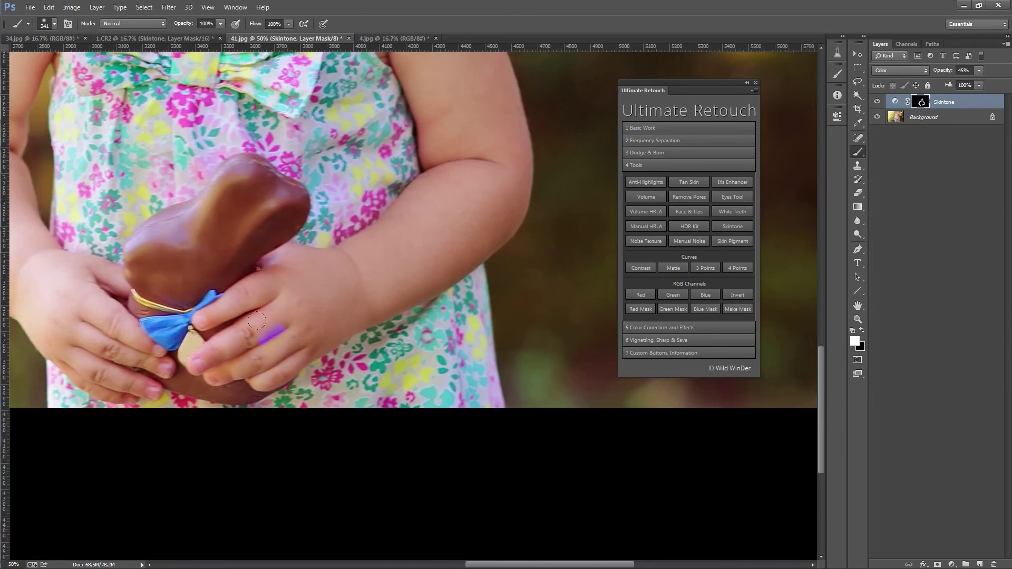
pyautogui.scroll(3, 493, 293)
pyautogui.scroll(3, 423, 270)
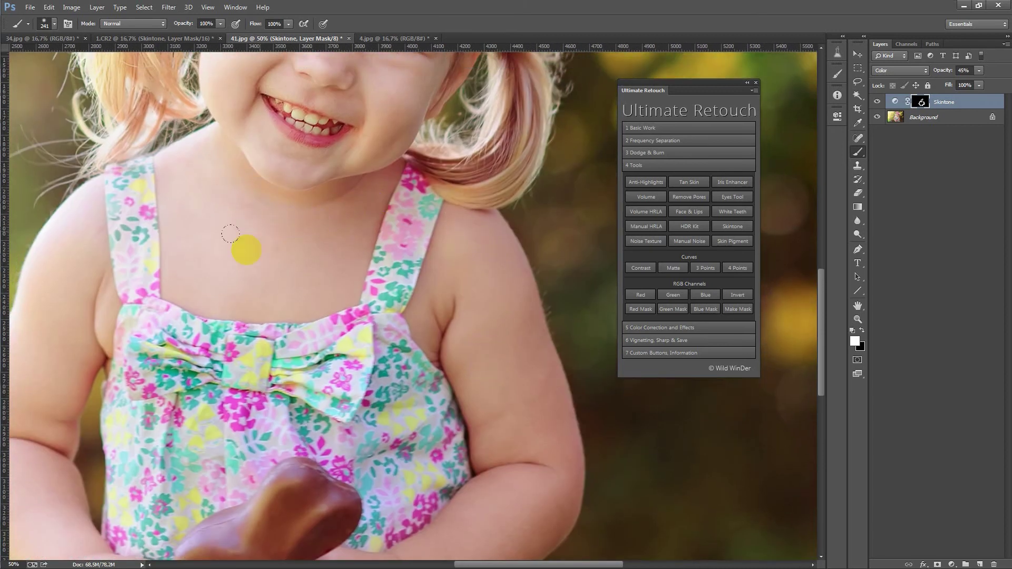
pyautogui.hscroll(-3, 231, 234)
pyautogui.scroll(-3, 154, 355)
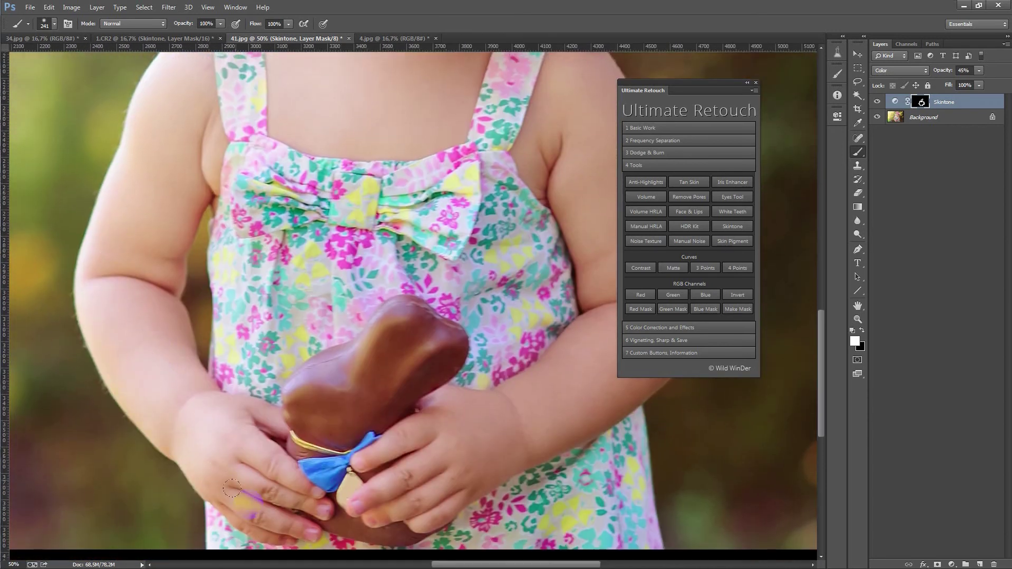
pyautogui.scroll(-2, 106, 255)
pyautogui.scroll(1, 316, 316)
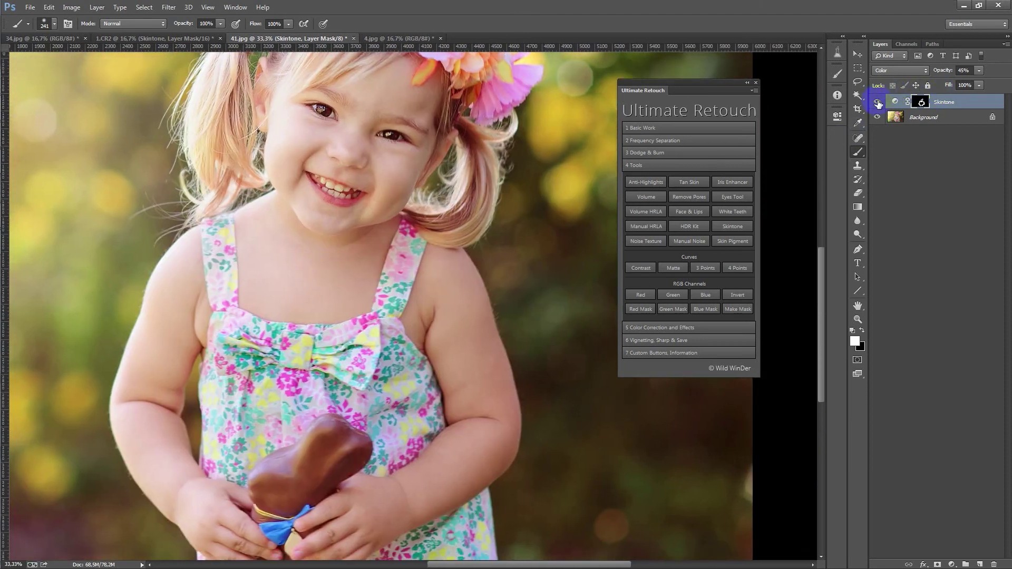
pyautogui.click(878, 103)
# Step: Hide the Skintone layer and add a new empty layer above the Background
pyautogui.click(877, 105)
pyautogui.click(877, 105)
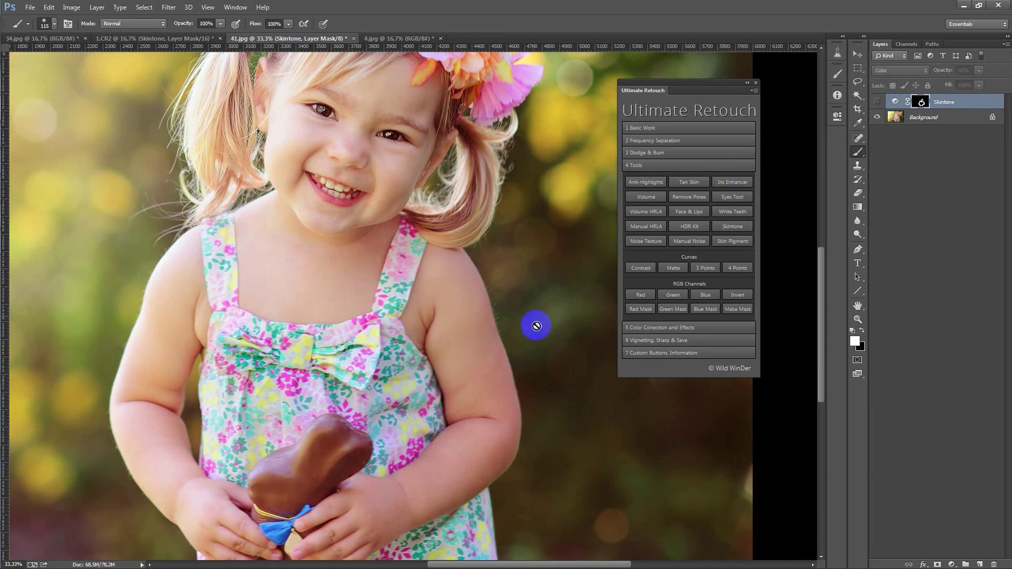
pyautogui.click(858, 138)
pyautogui.click(891, 118)
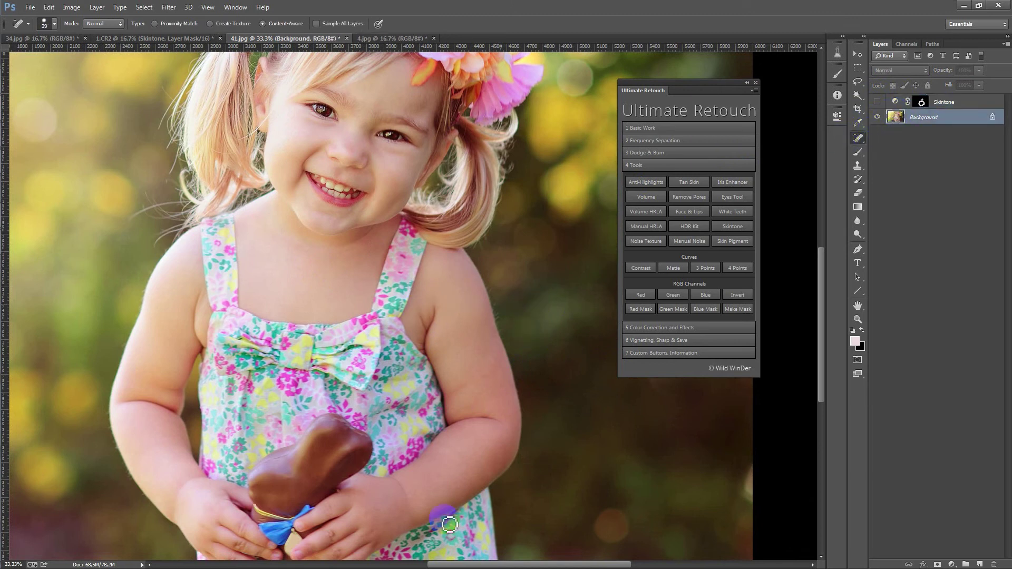
pyautogui.click(982, 563)
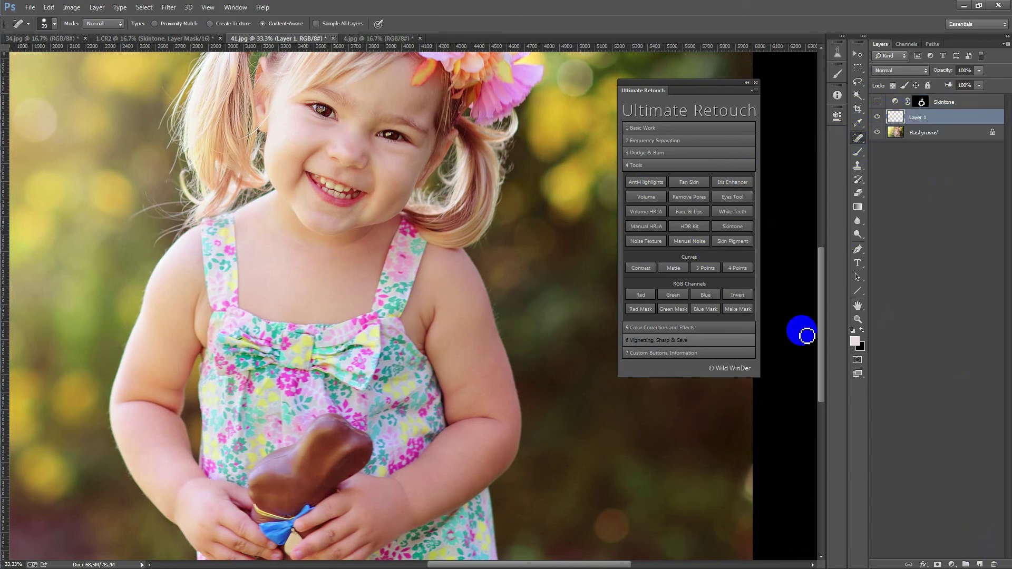
# Step: Draw a white outline around the girl's arm on the temporary layer, then delete it
pyautogui.click(803, 267)
pyautogui.moveTo(403, 435); pyautogui.dragTo(440, 310)
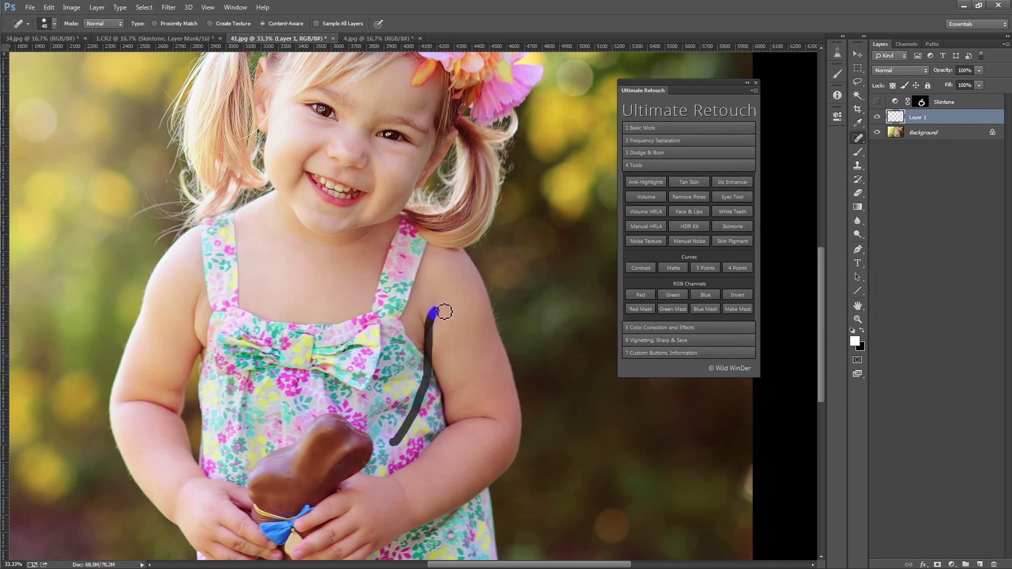
pyautogui.click(858, 152)
pyautogui.moveTo(386, 452)
pyautogui.mouseDown()
pyautogui.moveTo(328, 532)
pyautogui.moveTo(395, 452)
pyautogui.mouseUp()
pyautogui.scroll(2, 537, 463)
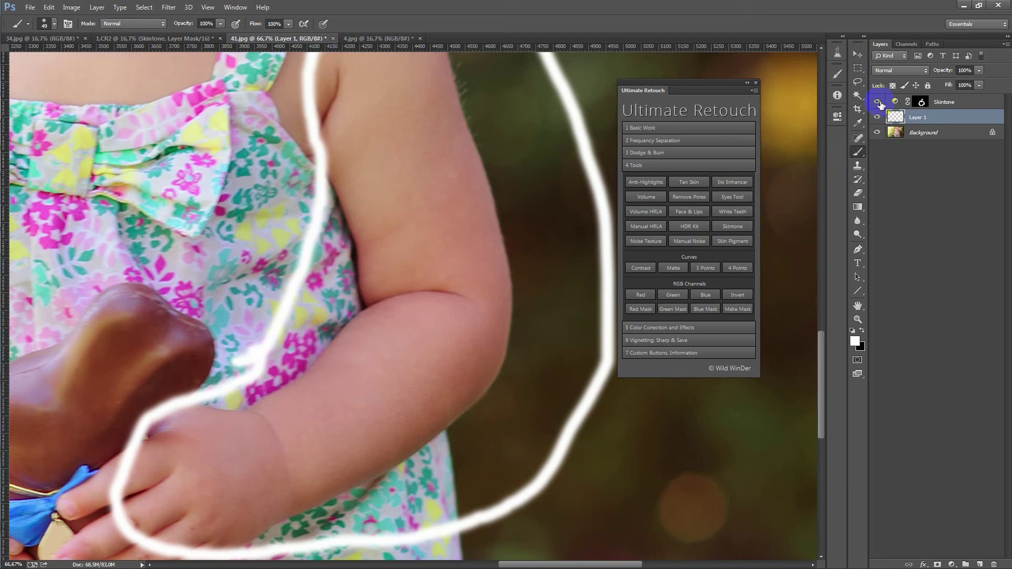
pyautogui.click(993, 565)
pyautogui.scroll(-3, 424, 340)
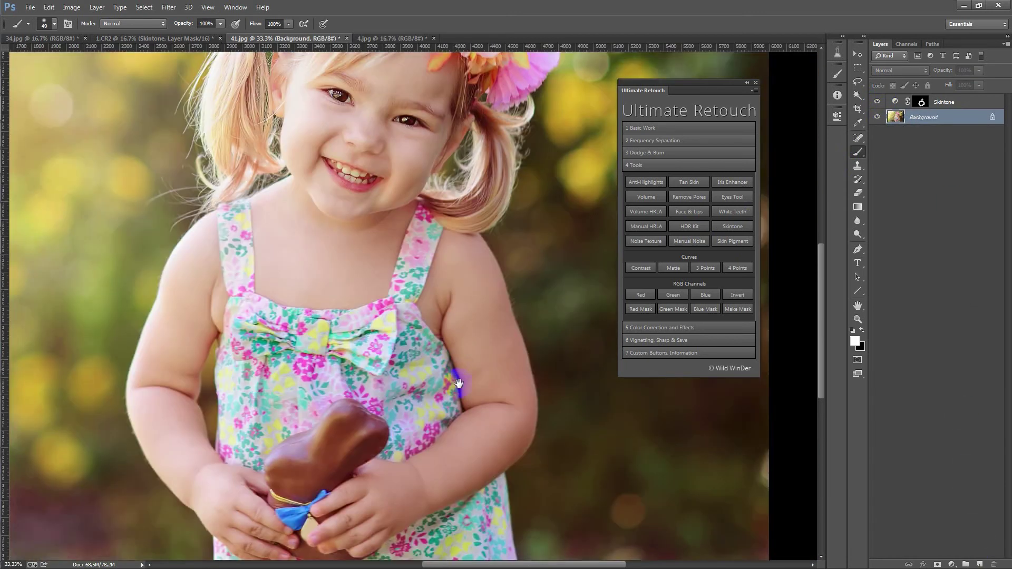
# Step: Toggle the Skintone layer to compare the girl's face, then switch to the 4.jpg baby photo
pyautogui.scroll(3, 382, 305)
pyautogui.scroll(1, 382, 305)
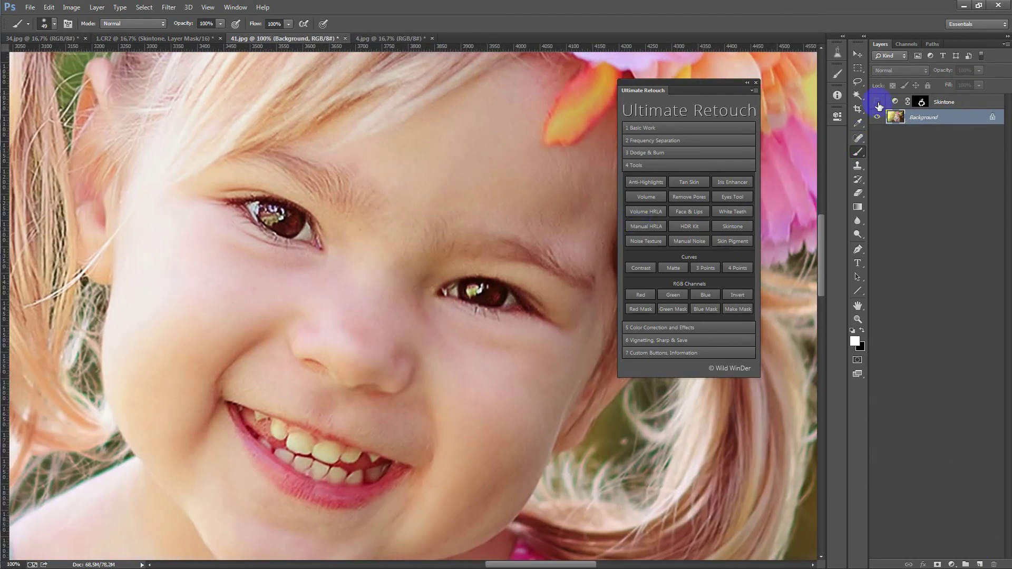
pyautogui.scroll(-3, 342, 396)
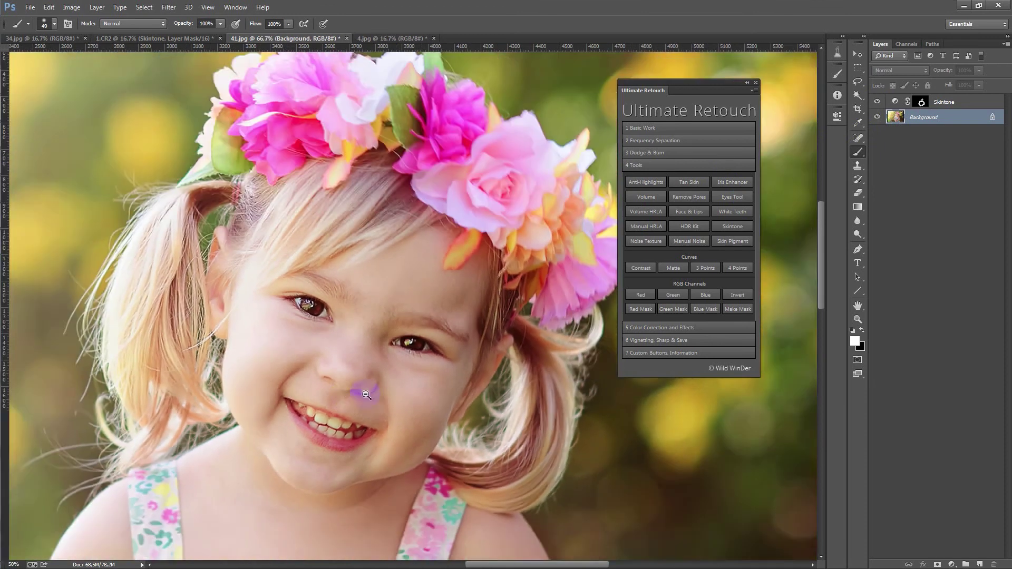
pyautogui.click(878, 102)
pyautogui.scroll(2, 448, 290)
pyautogui.click(877, 101)
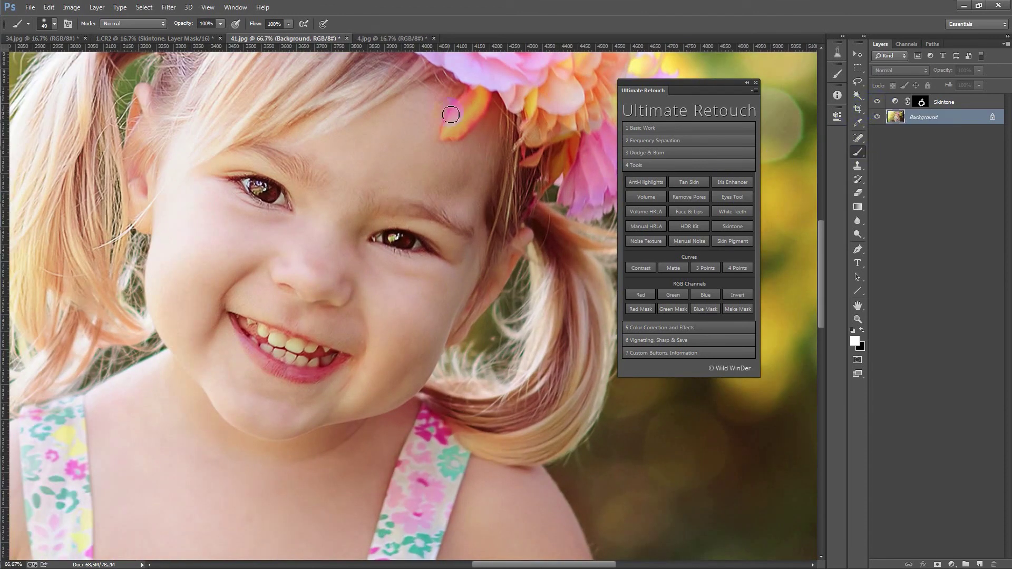
pyautogui.click(396, 38)
pyautogui.scroll(2, 368, 413)
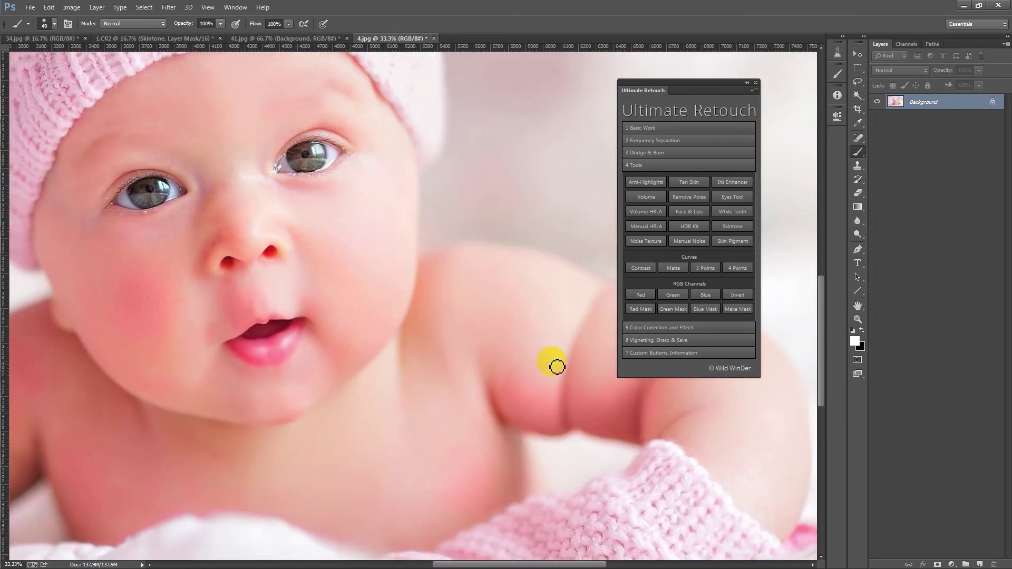
# Step: Start a Skintone layer and sample a dark shadow skin tone from the baby
pyautogui.scroll(-2, 419, 267)
pyautogui.click(723, 227)
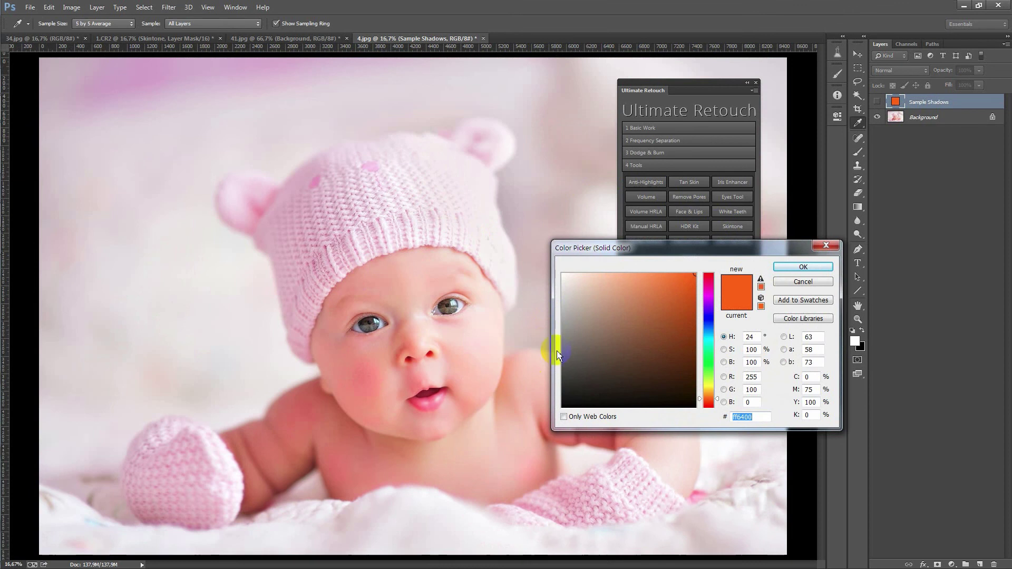
pyautogui.scroll(2, 554, 343)
pyautogui.moveTo(493, 373)
pyautogui.mouseDown()
pyautogui.moveTo(501, 312)
pyautogui.moveTo(340, 375)
pyautogui.mouseUp()
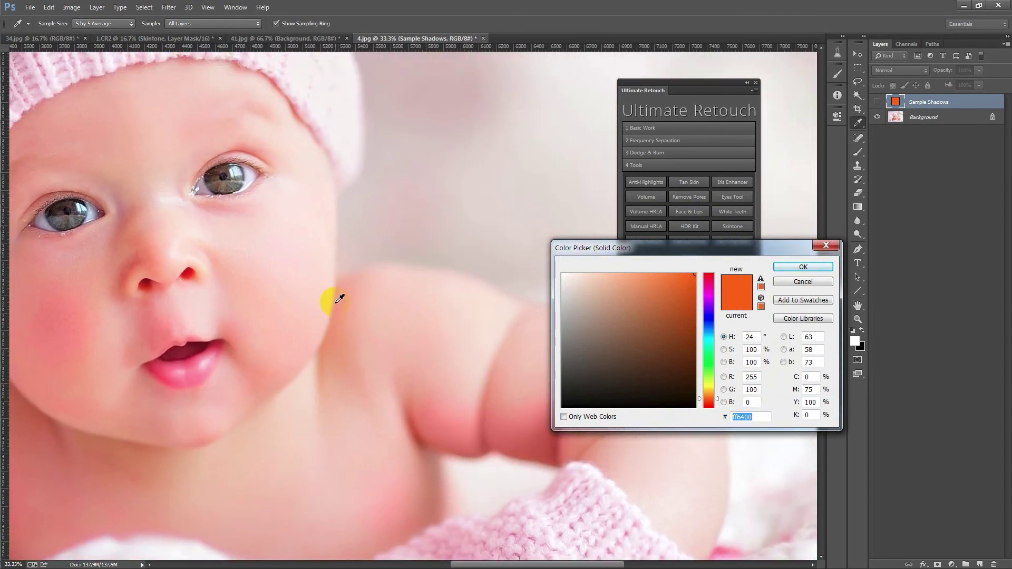
pyautogui.click(340, 299)
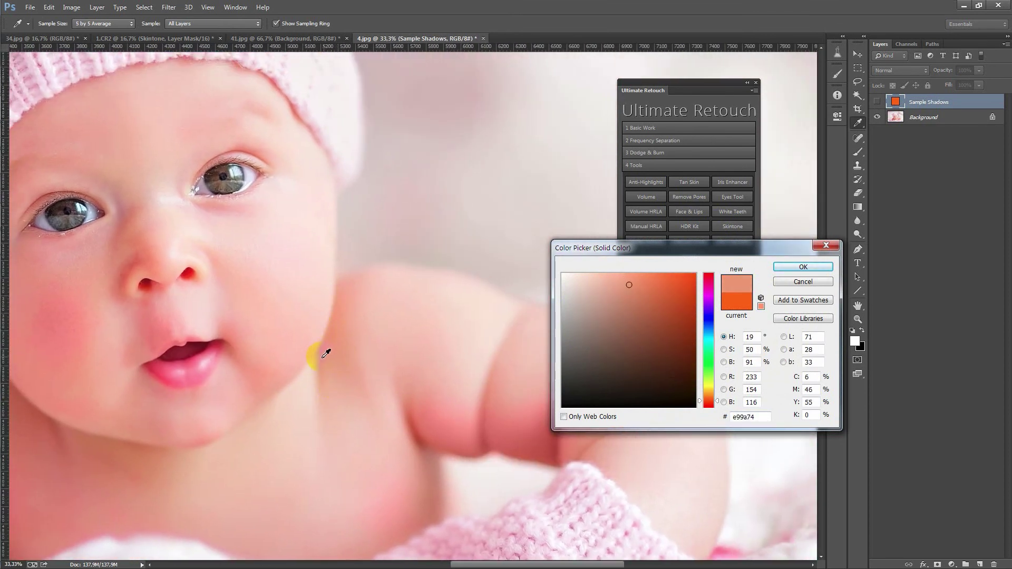
pyautogui.scroll(-1, 412, 385)
pyautogui.moveTo(468, 362); pyautogui.dragTo(459, 357)
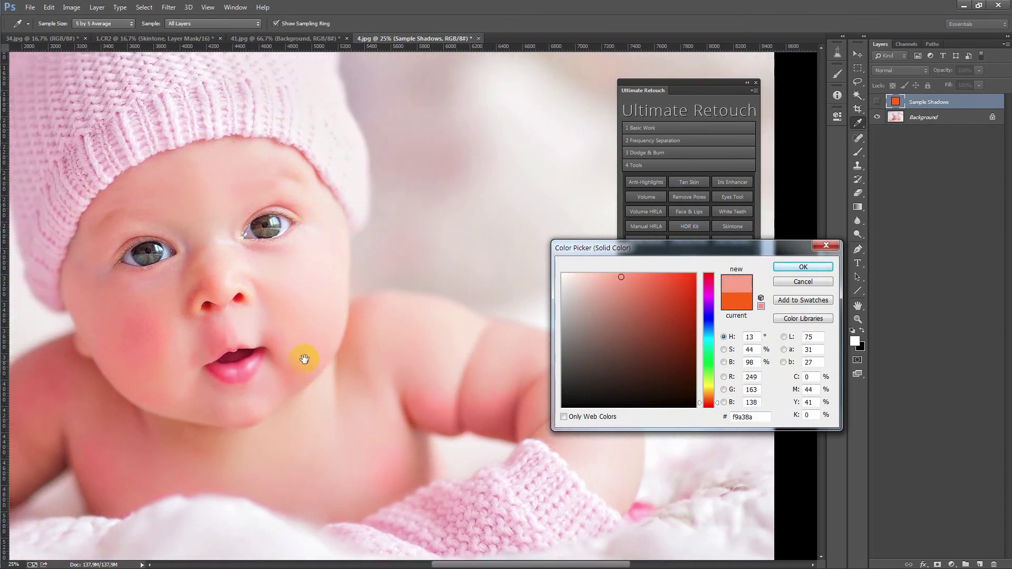
pyautogui.moveTo(280, 366)
pyautogui.mouseDown()
pyautogui.moveTo(342, 329)
pyautogui.moveTo(402, 350)
pyautogui.moveTo(309, 413)
pyautogui.moveTo(330, 300)
pyautogui.mouseUp()
pyautogui.click(629, 306)
pyautogui.click(803, 267)
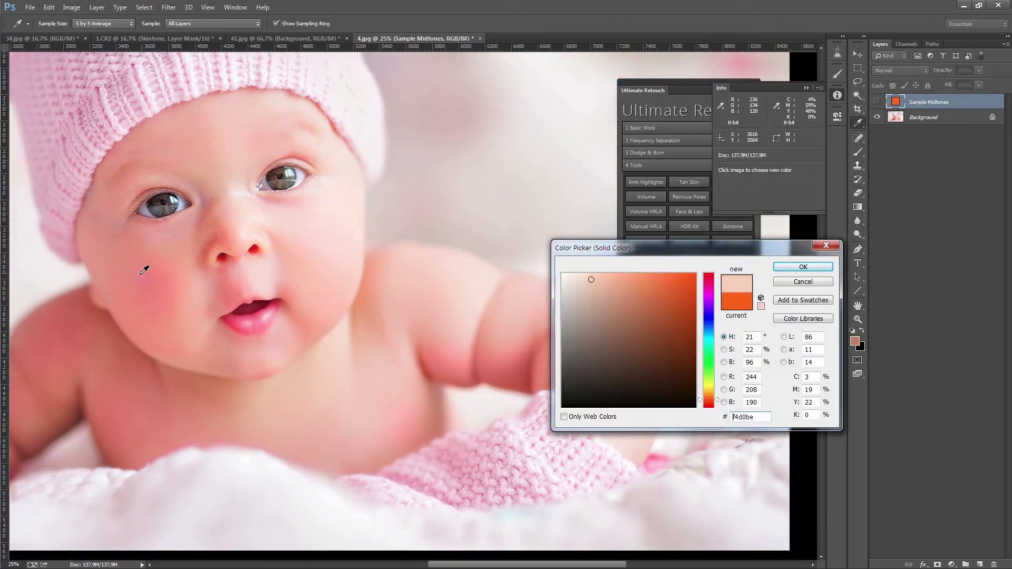
# Step: Sample the midtone from the cheek and the highlight from the face to finish the Skintone layer
pyautogui.click(135, 269)
pyautogui.click(194, 319)
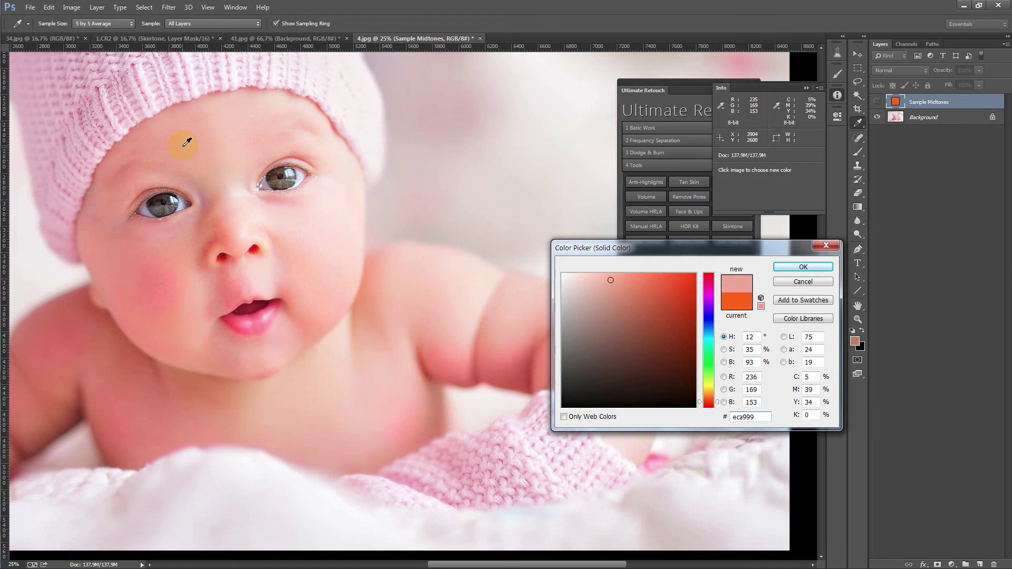
pyautogui.click(790, 267)
pyautogui.click(346, 215)
pyautogui.click(801, 271)
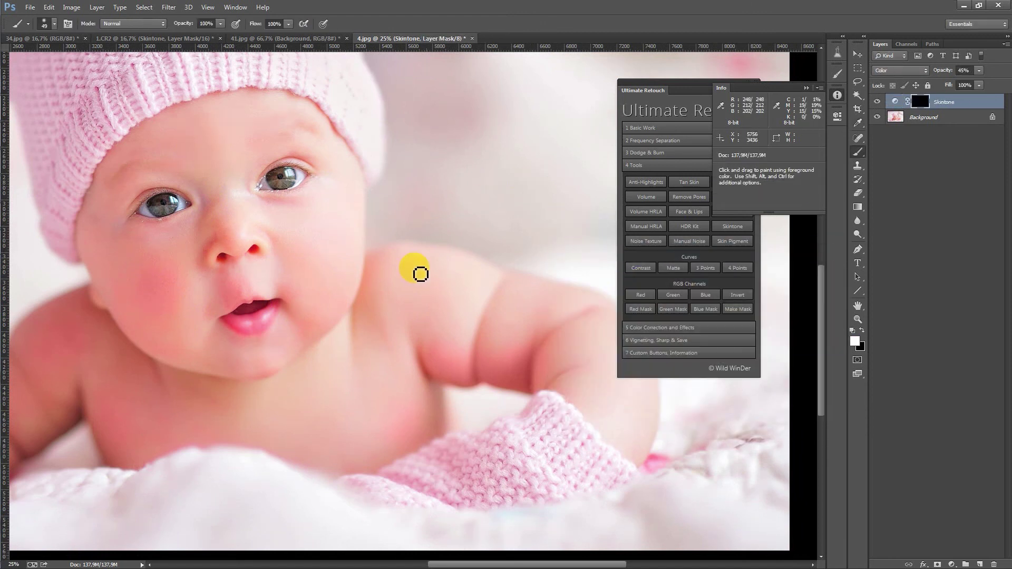
# Step: Paint the baby's cheek, forehead, brow and nose into the Skintone mask, resizing the brush
pyautogui.moveTo(368, 263); pyautogui.dragTo(318, 286)
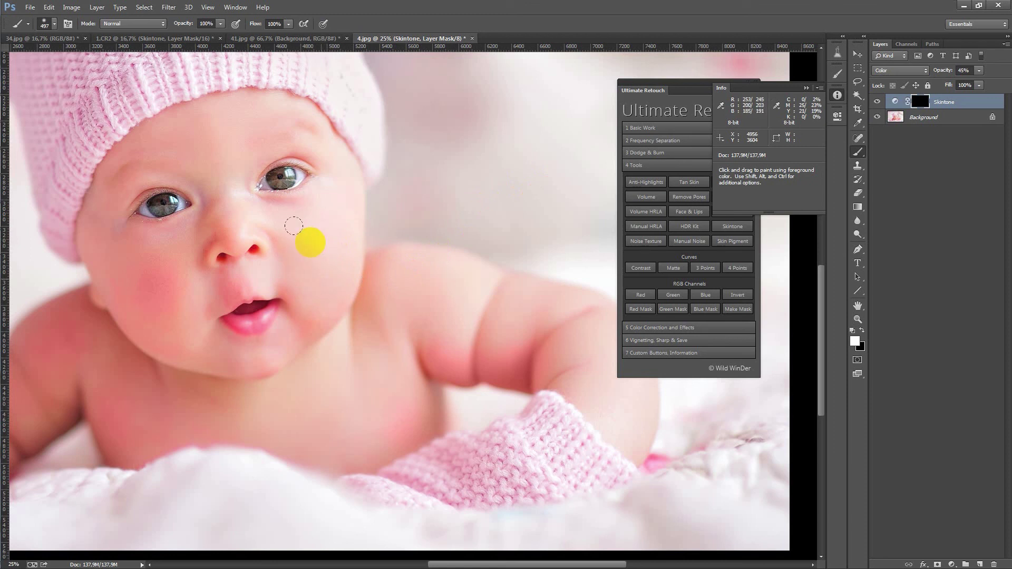
pyautogui.moveTo(296, 230); pyautogui.dragTo(356, 320)
pyautogui.moveTo(439, 333)
pyautogui.mouseDown()
pyautogui.moveTo(324, 327)
pyautogui.moveTo(446, 345)
pyautogui.mouseUp()
pyautogui.moveTo(228, 323); pyautogui.dragTo(289, 286)
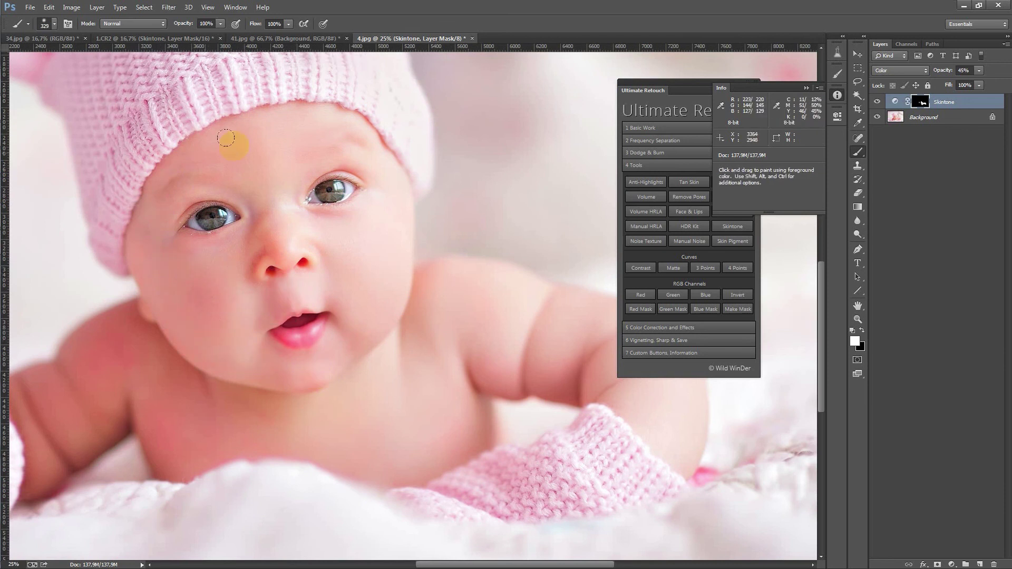
pyautogui.moveTo(271, 152)
pyautogui.mouseDown()
pyautogui.moveTo(311, 137)
pyautogui.moveTo(275, 222)
pyautogui.mouseUp()
# Step: Paint the neck and chest into the mask with a larger brush, then drop opacity to 0%
pyautogui.moveTo(184, 422); pyautogui.dragTo(310, 394)
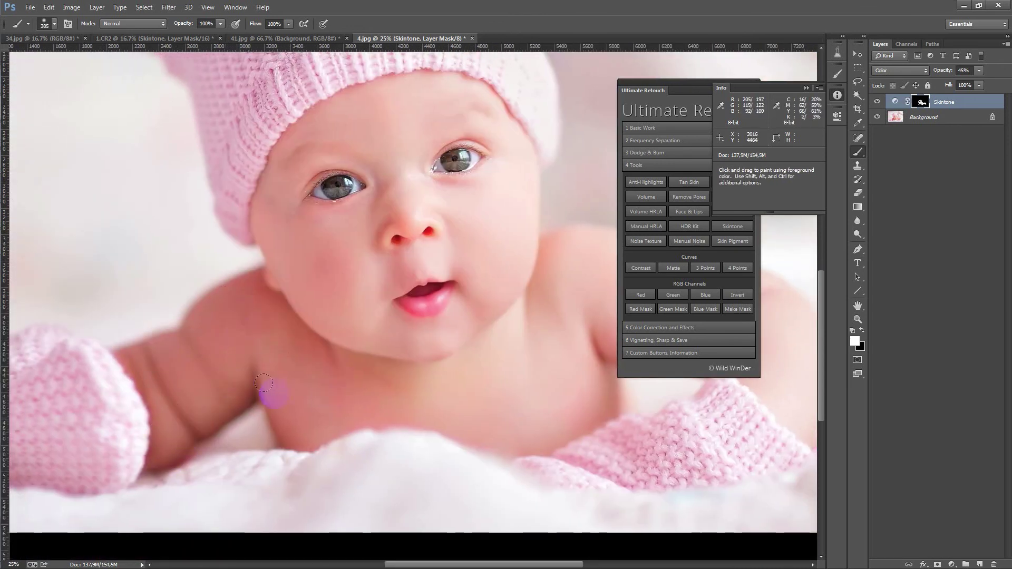
pyautogui.moveTo(241, 287); pyautogui.dragTo(485, 409)
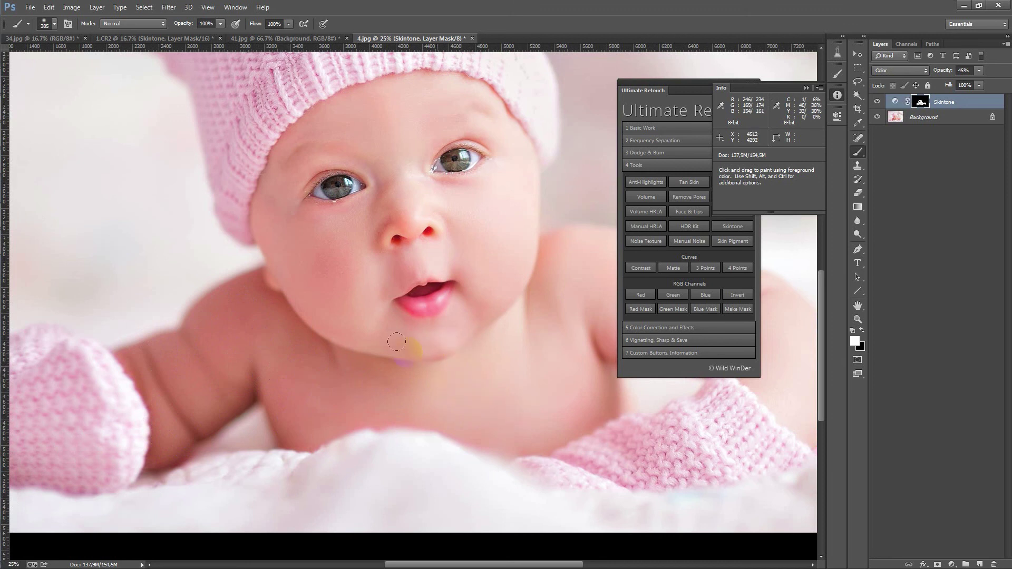
pyautogui.moveTo(506, 235); pyautogui.dragTo(411, 341)
pyautogui.click(966, 77)
pyautogui.click(979, 71)
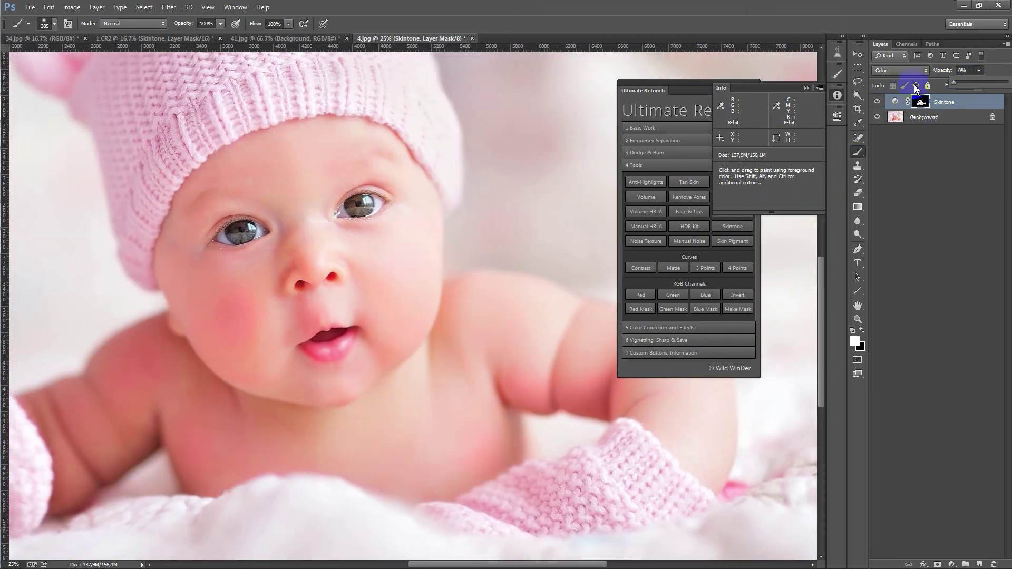
# Step: Set the Skintone layer to 51% opacity and toggle its visibility to compare
pyautogui.click(906, 101)
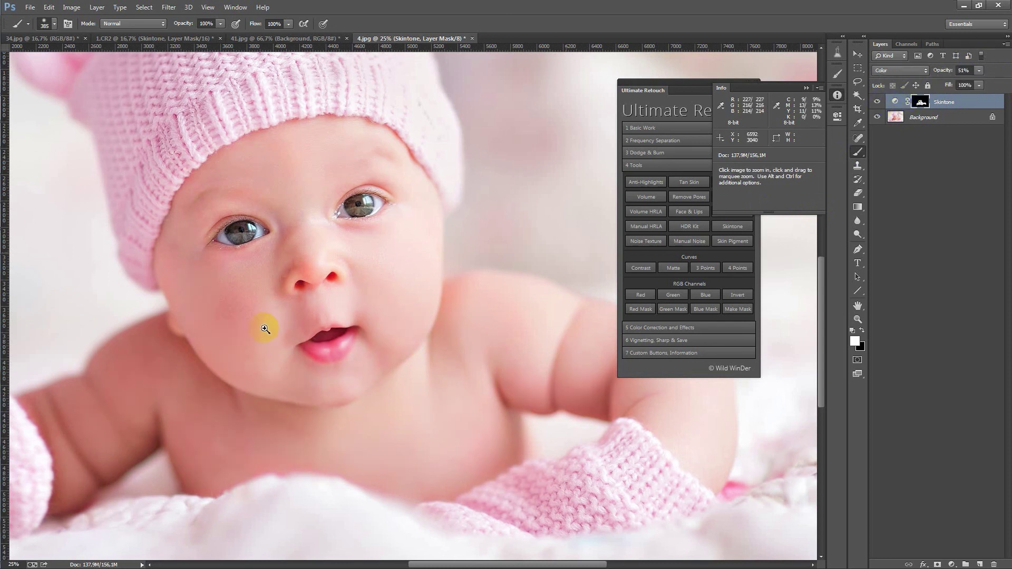
pyautogui.scroll(5, 265, 327)
pyautogui.click(877, 102)
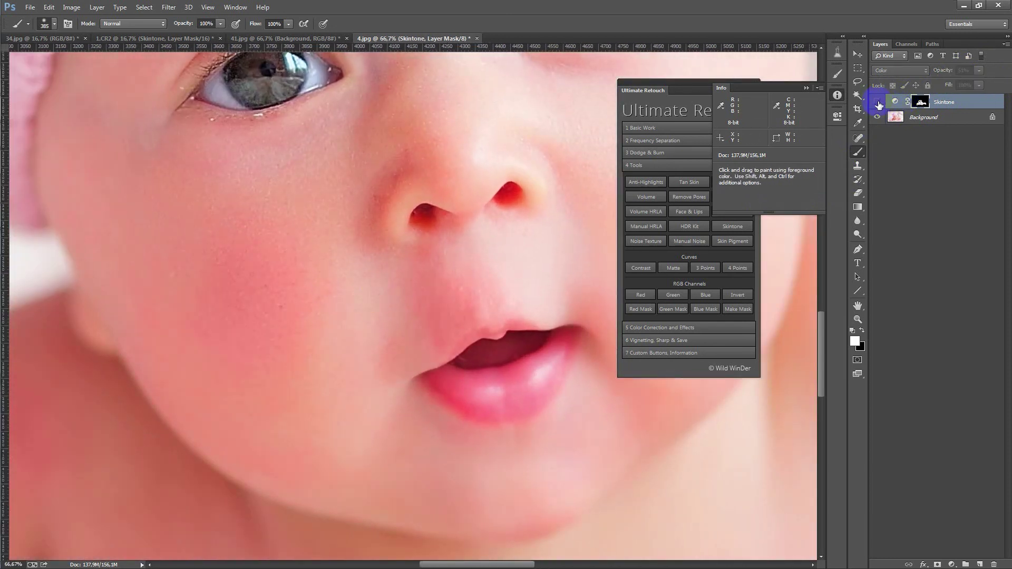
pyautogui.click(877, 101)
pyautogui.scroll(-2, 414, 219)
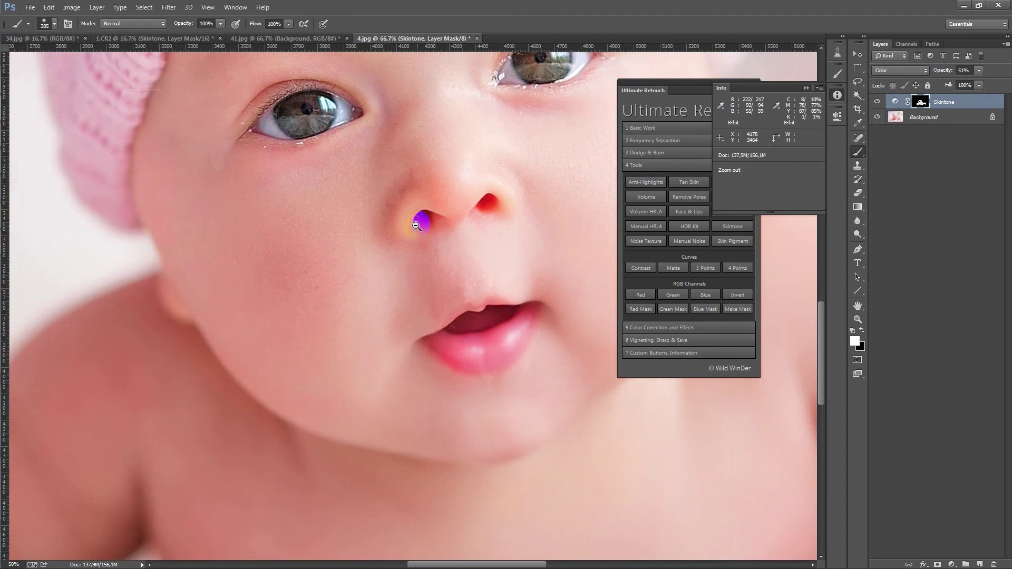
pyautogui.scroll(-2, 414, 226)
pyautogui.scroll(-1, 431, 280)
pyautogui.scroll(1, 432, 279)
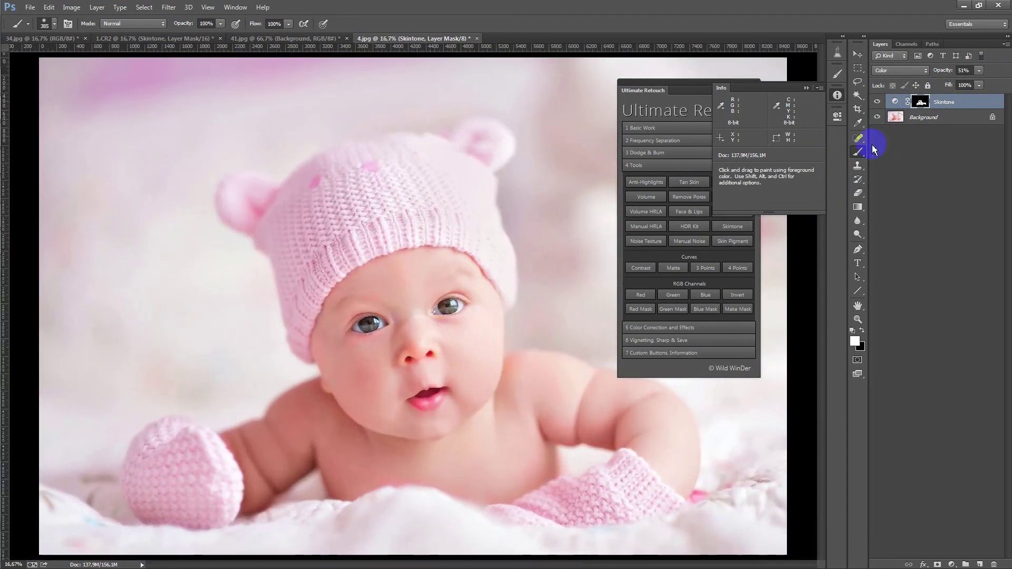
pyautogui.click(878, 101)
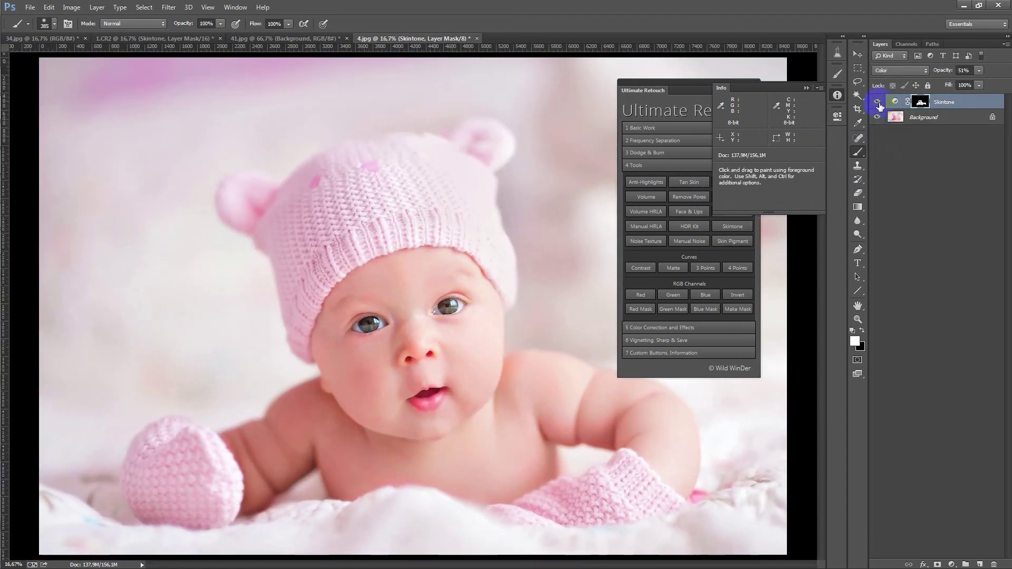
# Step: Merge the Skintone layer down into the Background
pyautogui.rightClick(960, 105)
pyautogui.click(903, 368)
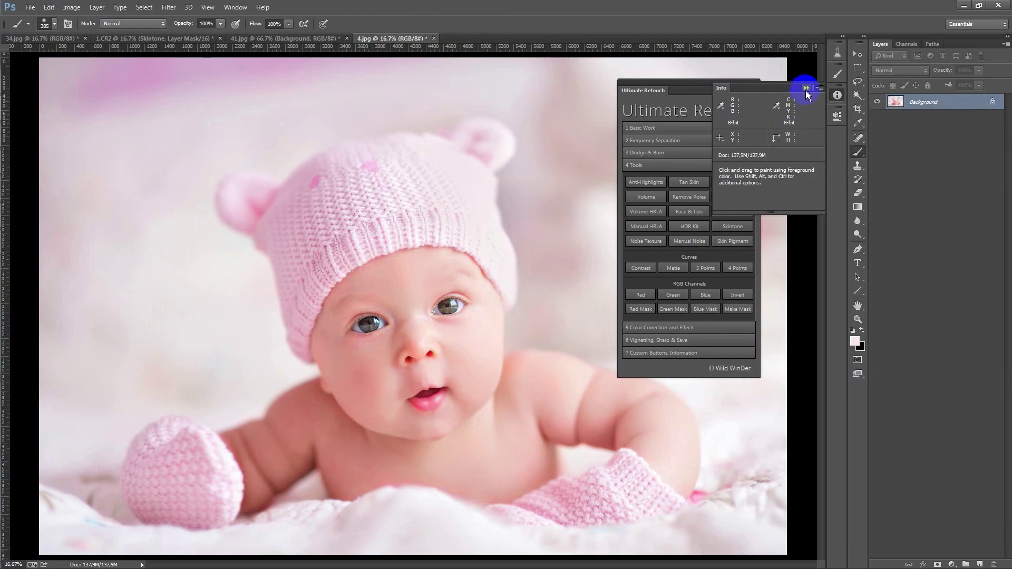
pyautogui.click(807, 88)
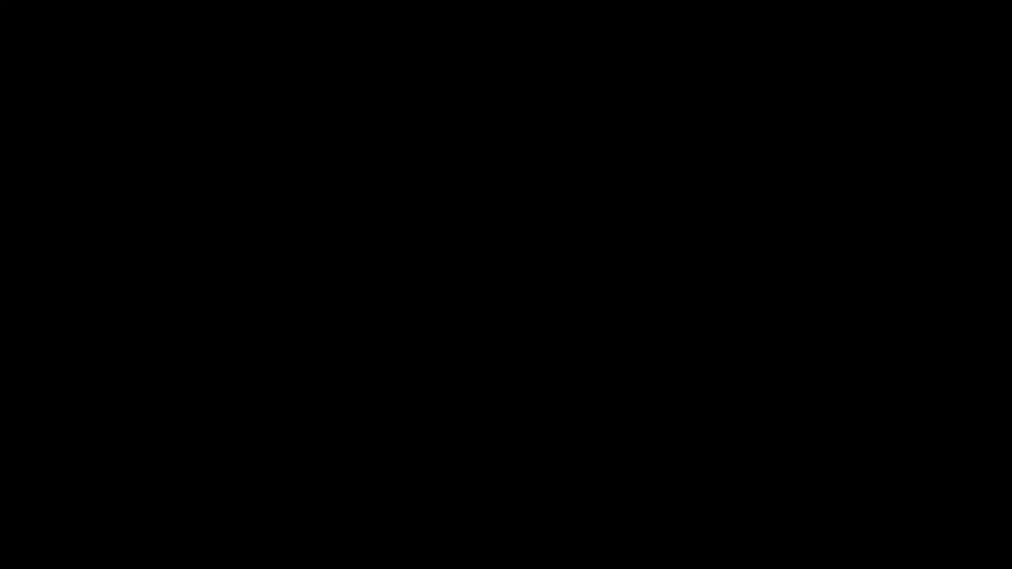